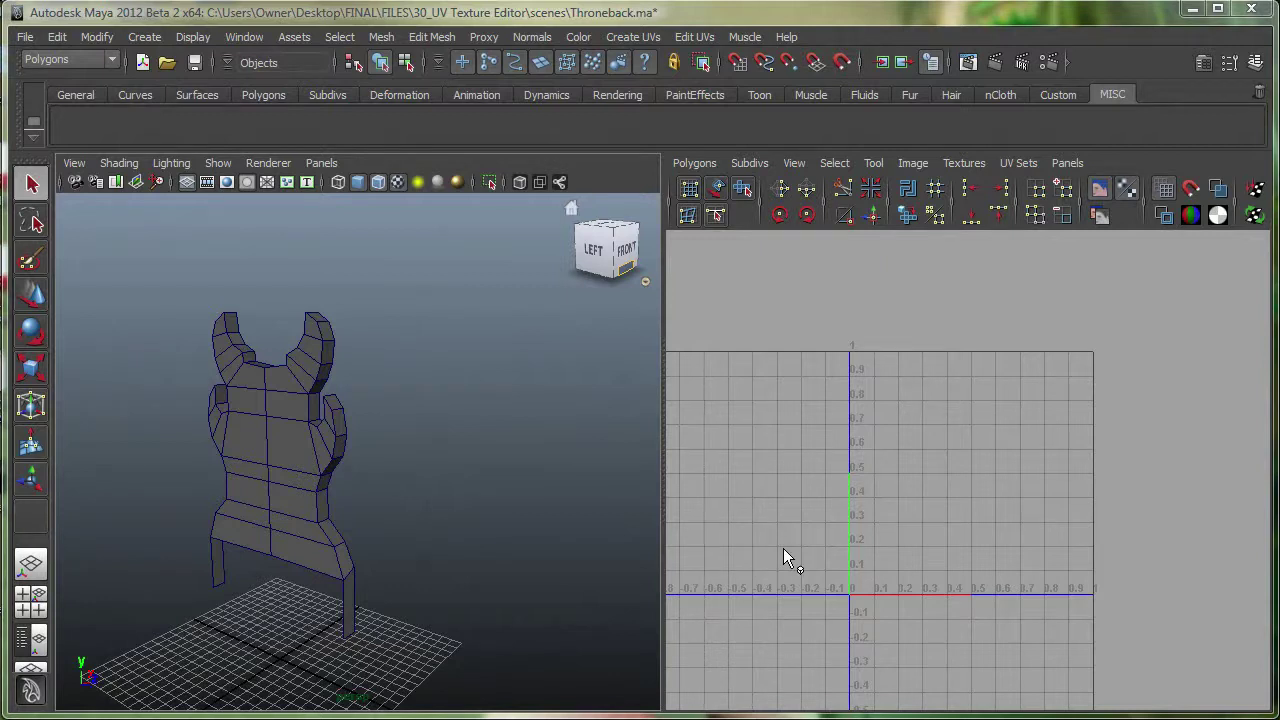
Recenter the throne back and open the UV Texture Editor beside it.
{"action": "middle_click_drag", "start_coordinate": [360, 468], "coordinate": [405, 473], "text": "alt"}
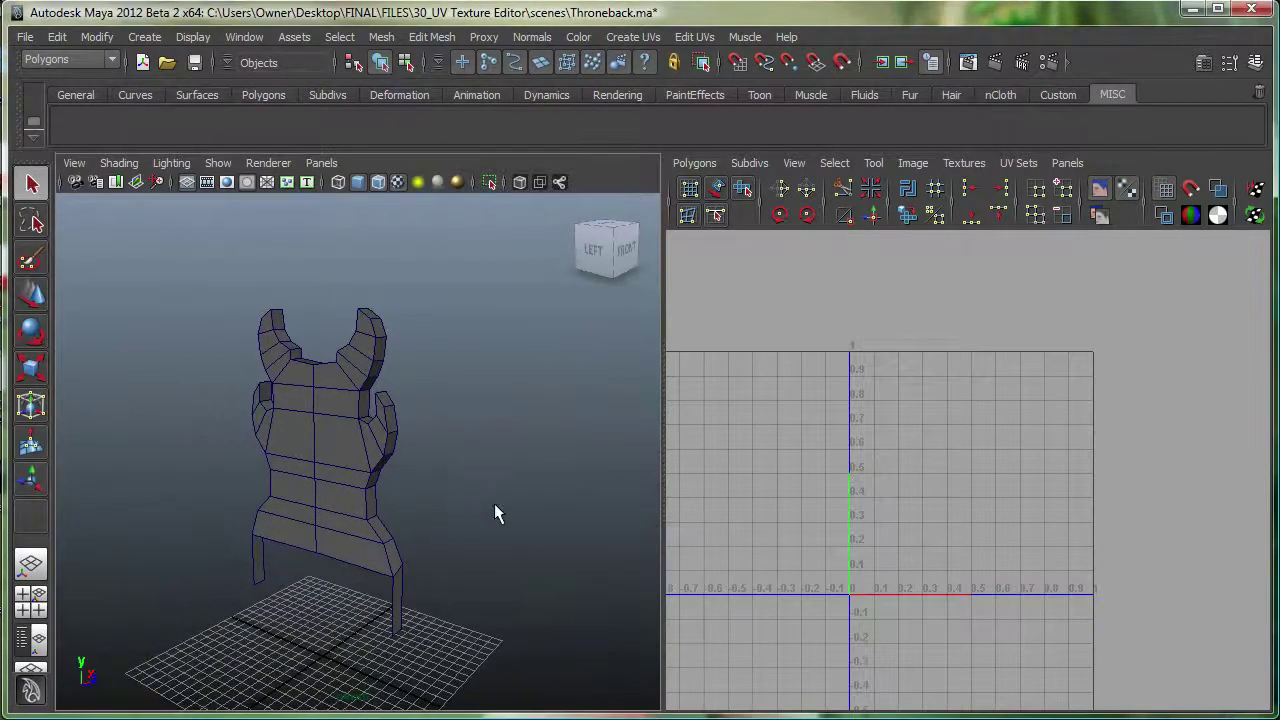
{"action": "scroll", "coordinate": [826, 481], "scroll_direction": "down", "scroll_amount": 1}
{"action": "middle_click_drag", "start_coordinate": [926, 486], "coordinate": [988, 452], "text": "alt"}
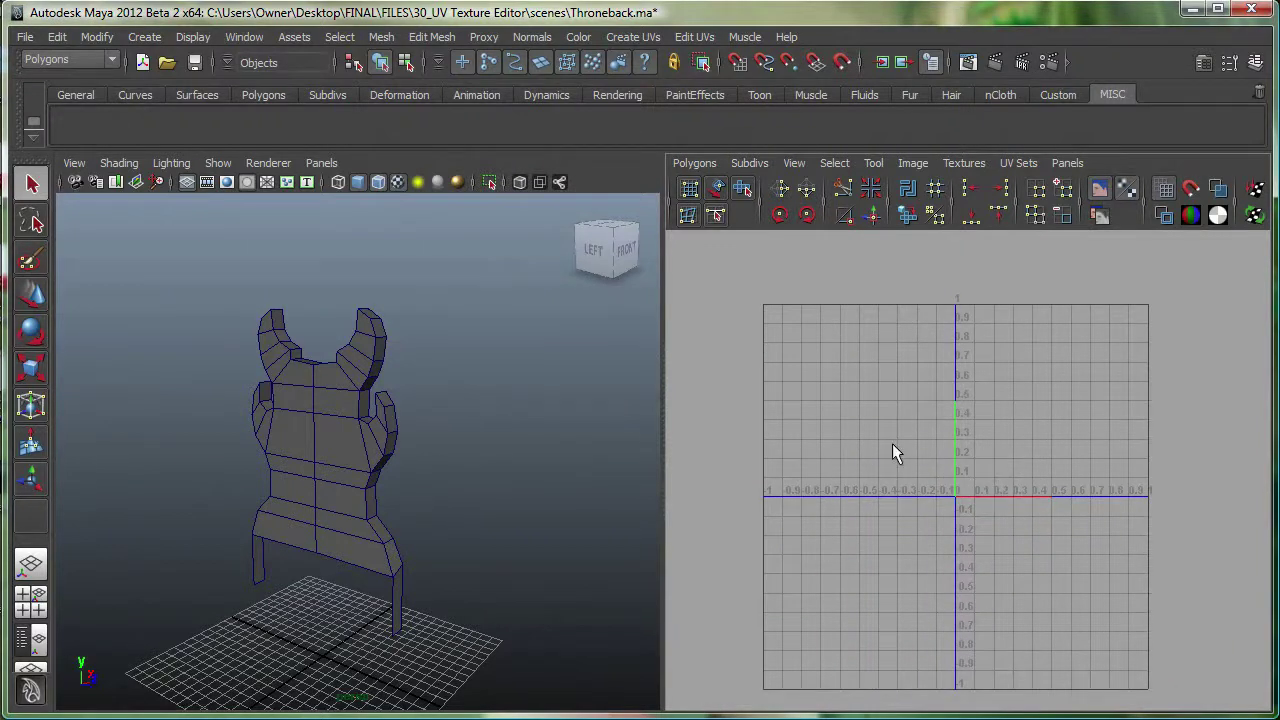
{"action": "left_click", "coordinate": [244, 37]}
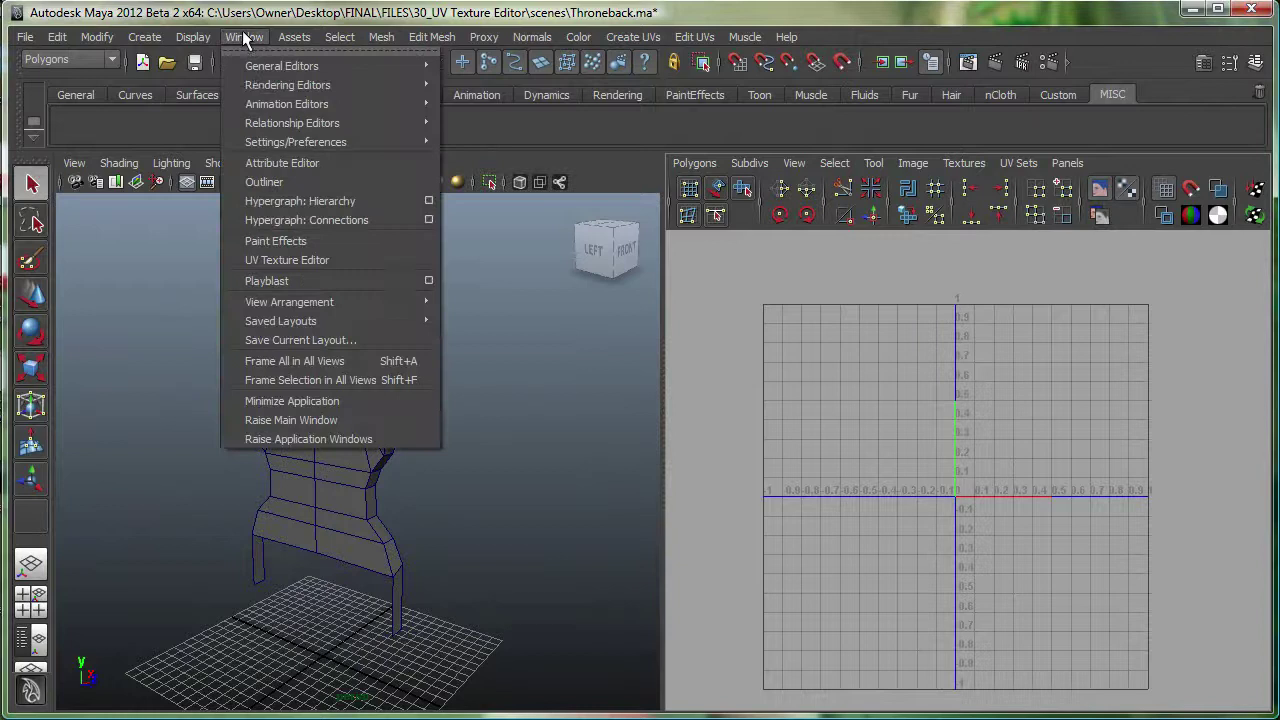
{"action": "left_click", "coordinate": [299, 264]}
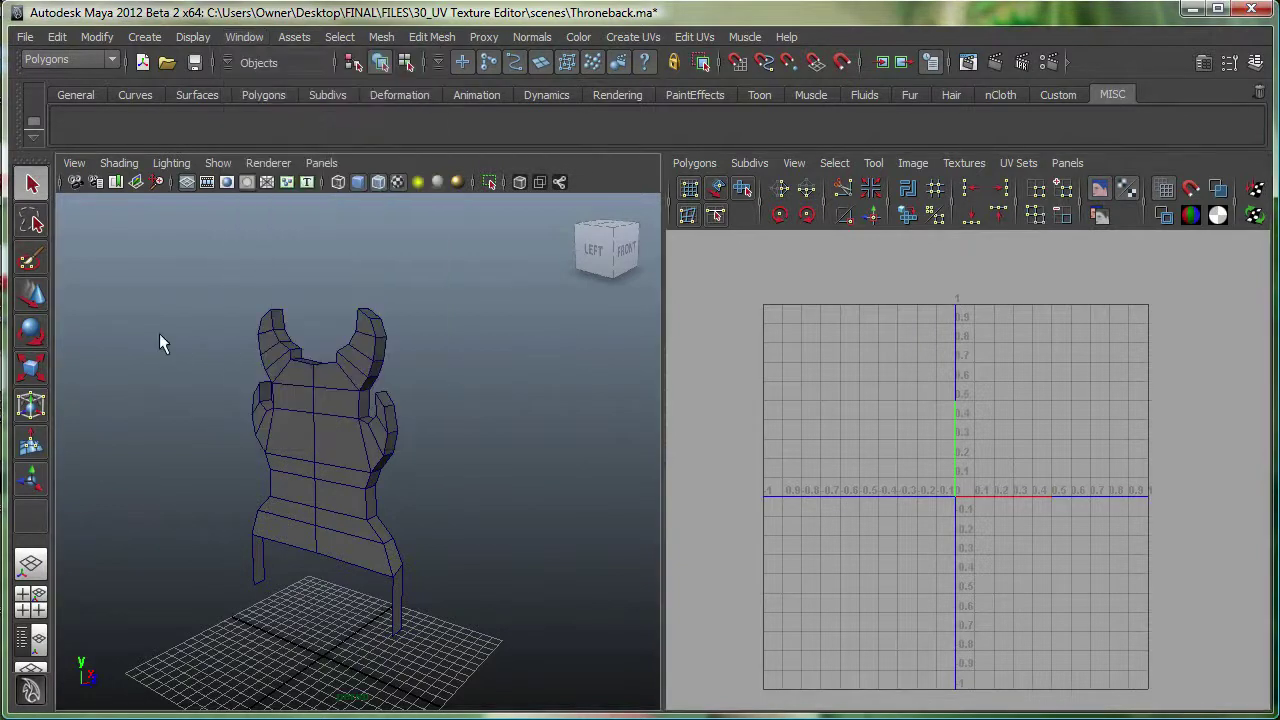
Switch to face mode and select the front faces of the throne back.
{"action": "right_click_drag", "start_coordinate": [214, 294], "coordinate": [258, 319], "text": "alt"}
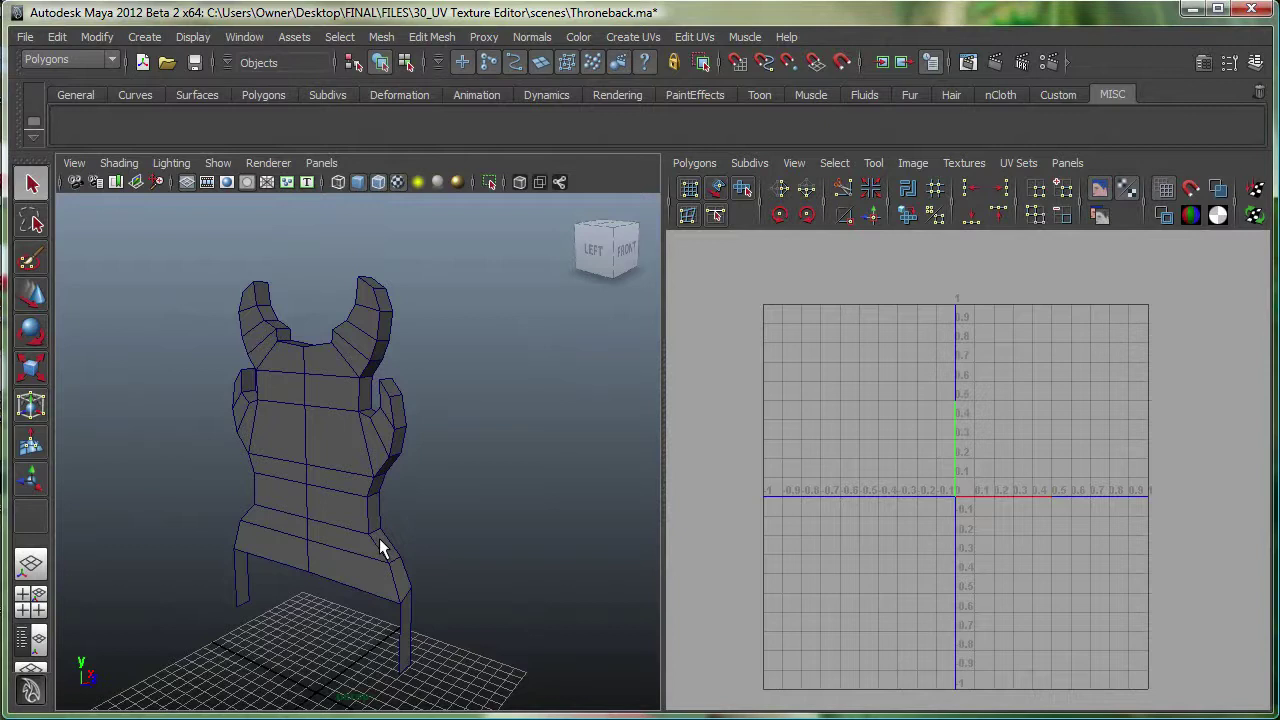
{"action": "right_click_drag", "start_coordinate": [336, 451], "coordinate": [334, 491]}
{"action": "left_click_drag", "start_coordinate": [352, 557], "coordinate": [337, 539]}
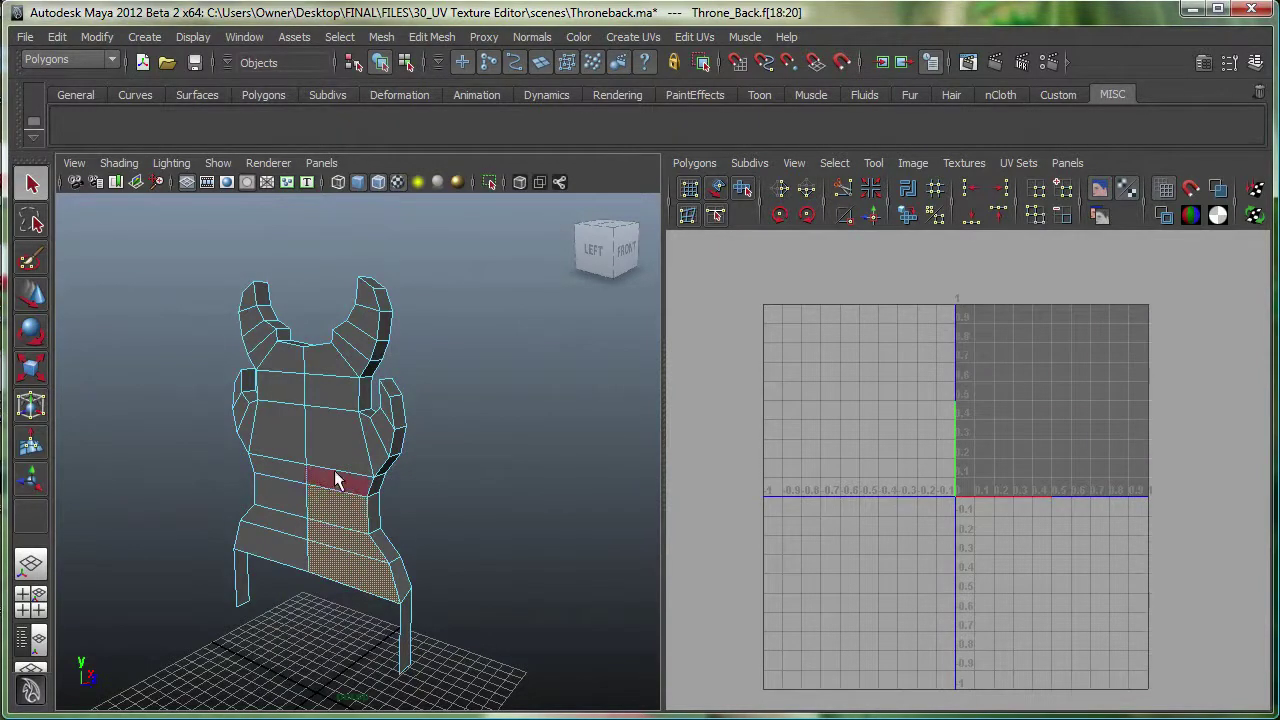
{"action": "mouse_move", "coordinate": [334, 480]}
{"action": "left_mouse_down", "text": "shift"}
{"action": "mouse_move", "coordinate": [320, 367]}
{"action": "mouse_move", "coordinate": [352, 362]}
{"action": "mouse_move", "coordinate": [370, 297]}
{"action": "mouse_move", "coordinate": [264, 323]}
{"action": "mouse_move", "coordinate": [245, 299]}
{"action": "mouse_move", "coordinate": [268, 374]}
{"action": "mouse_move", "coordinate": [282, 366]}
{"action": "mouse_move", "coordinate": [283, 431]}
{"action": "mouse_move", "coordinate": [246, 431]}
{"action": "mouse_move", "coordinate": [238, 413]}
{"action": "mouse_move", "coordinate": [236, 385]}
{"action": "mouse_move", "coordinate": [267, 522]}
{"action": "left_mouse_up", "text": "shift"}
{"action": "mouse_move", "coordinate": [556, 525]}
{"action": "left_mouse_down", "text": "alt"}
{"action": "mouse_move", "coordinate": [597, 489]}
{"action": "mouse_move", "coordinate": [163, 483]}
{"action": "mouse_move", "coordinate": [289, 477]}
{"action": "mouse_move", "coordinate": [158, 472]}
{"action": "mouse_move", "coordinate": [500, 471]}
{"action": "mouse_move", "coordinate": [380, 420]}
{"action": "mouse_move", "coordinate": [390, 410]}
{"action": "mouse_move", "coordinate": [375, 445]}
{"action": "mouse_move", "coordinate": [359, 439]}
{"action": "mouse_move", "coordinate": [372, 483]}
{"action": "mouse_move", "coordinate": [408, 466]}
{"action": "mouse_move", "coordinate": [543, 471]}
{"action": "mouse_move", "coordinate": [424, 479]}
{"action": "mouse_move", "coordinate": [380, 434]}
{"action": "left_mouse_up", "text": "alt"}
Save the selected faces as a quick select set named 'front' with a shelf button.
{"action": "left_click", "coordinate": [144, 36]}
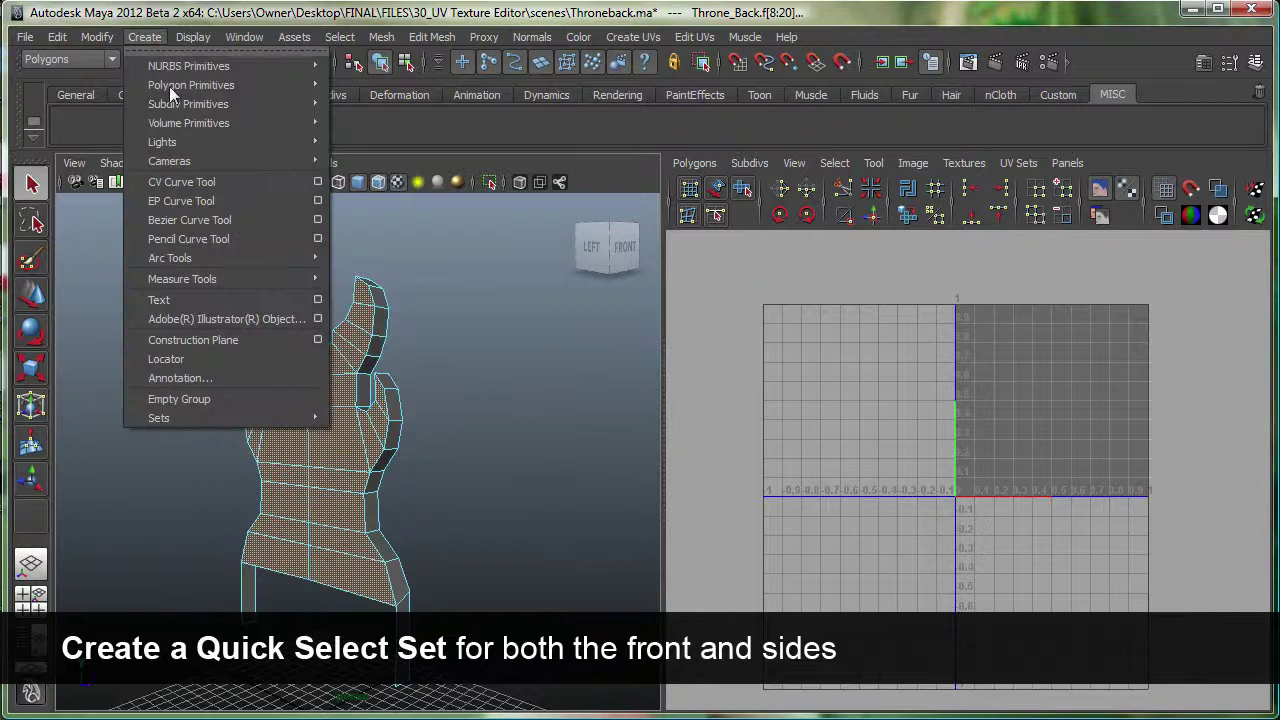
{"action": "mouse_move", "coordinate": [200, 417]}
{"action": "left_click", "coordinate": [405, 467]}
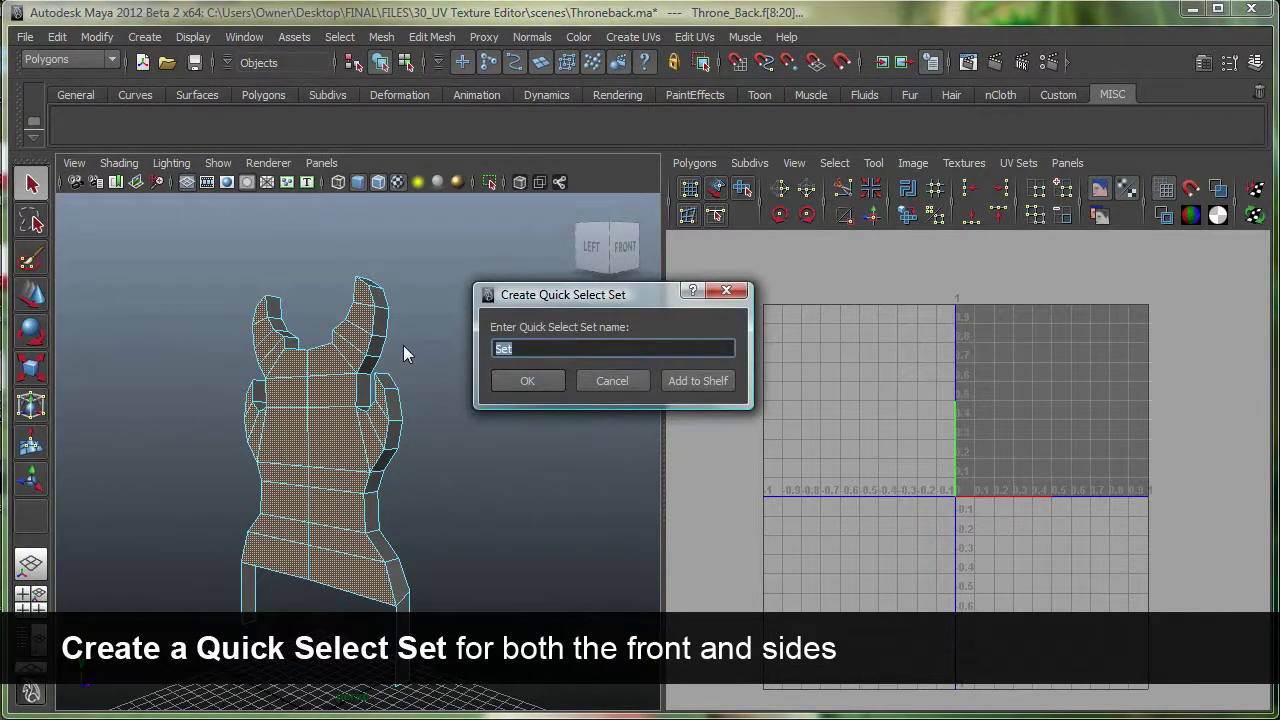
{"action": "type", "text": "front"}
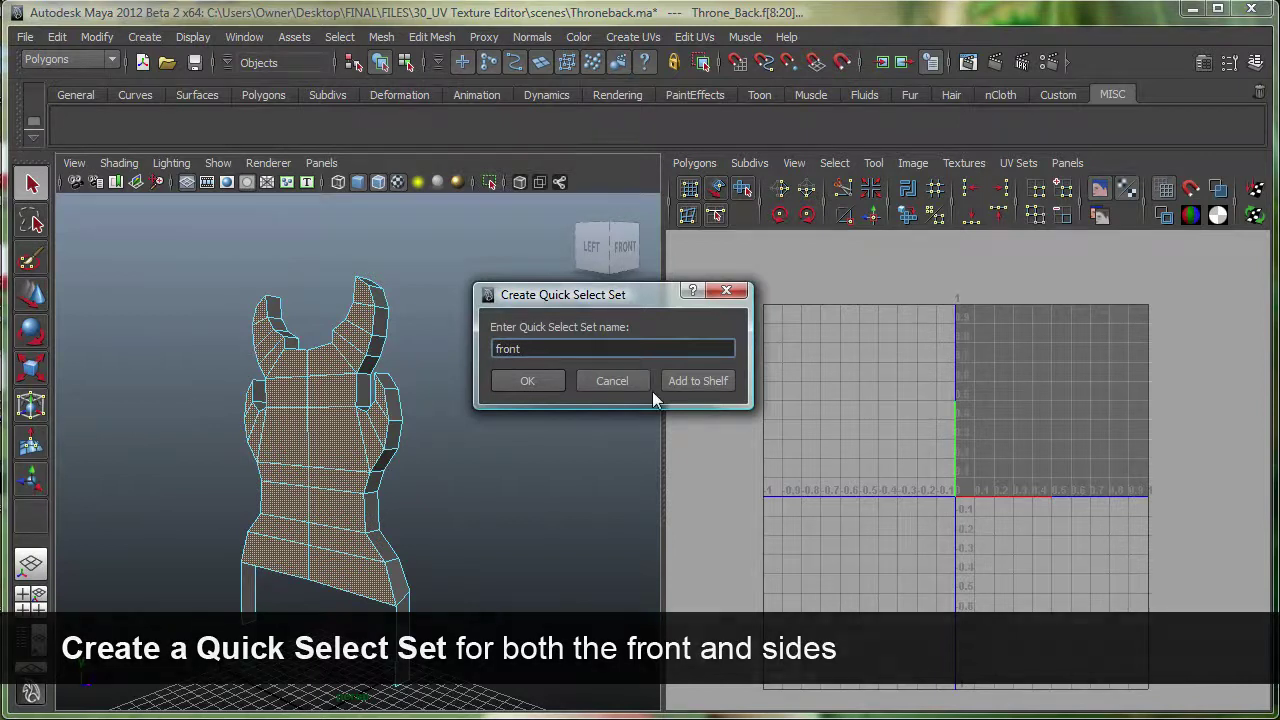
{"action": "left_click", "coordinate": [701, 379]}
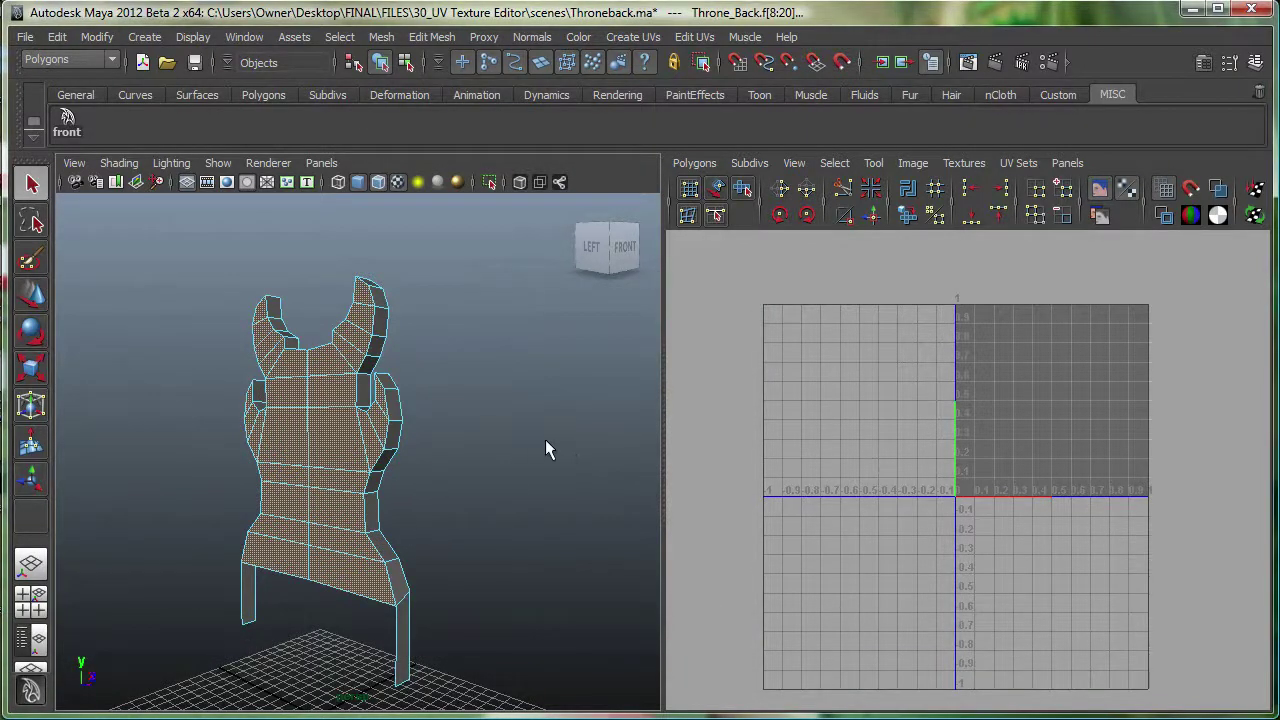
Clear the selection and reselect the front faces via the shelf button and Edit > Quick Select Sets.
{"action": "left_click", "coordinate": [412, 398]}
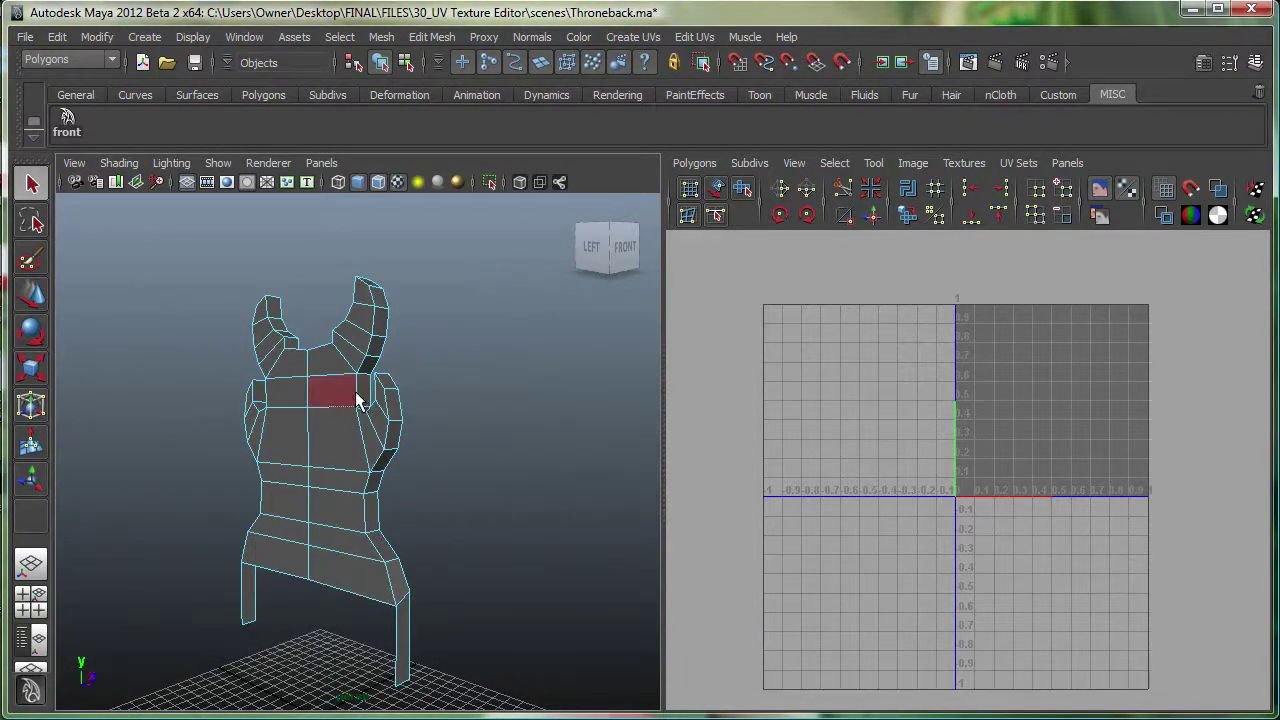
{"action": "left_click", "coordinate": [70, 129]}
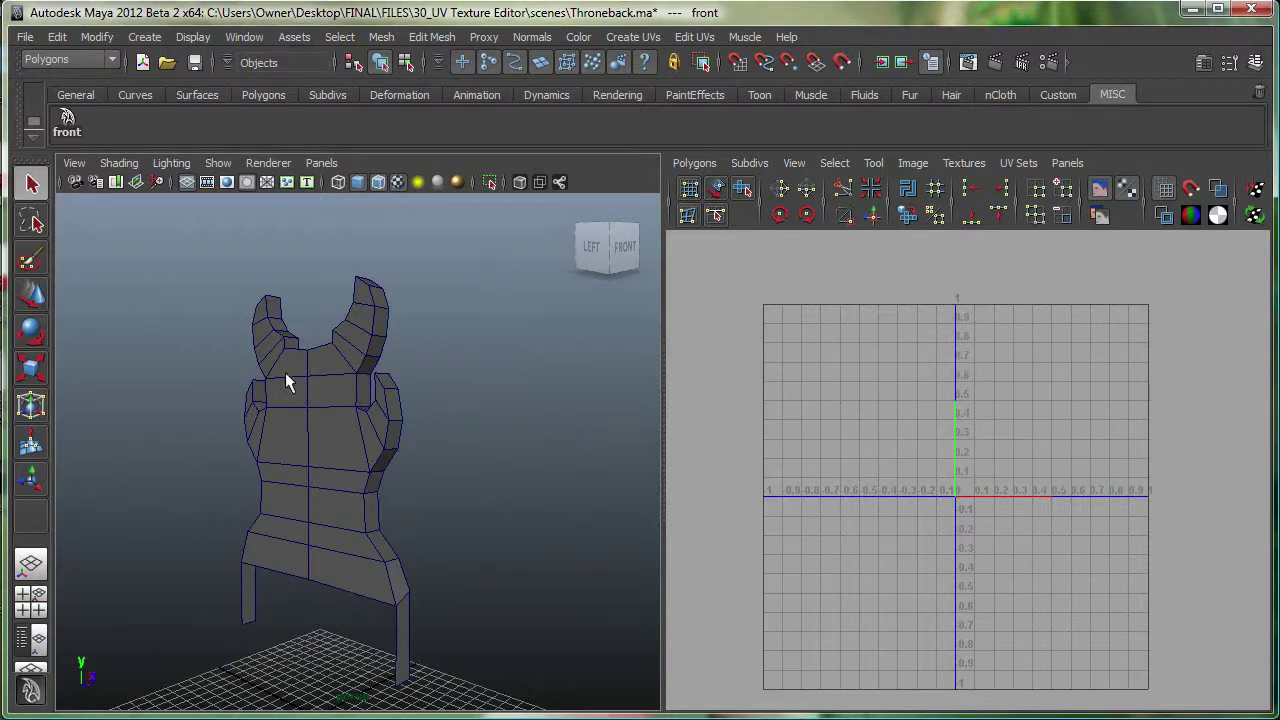
{"action": "left_click", "coordinate": [57, 37]}
{"action": "mouse_move", "coordinate": [88, 437]}
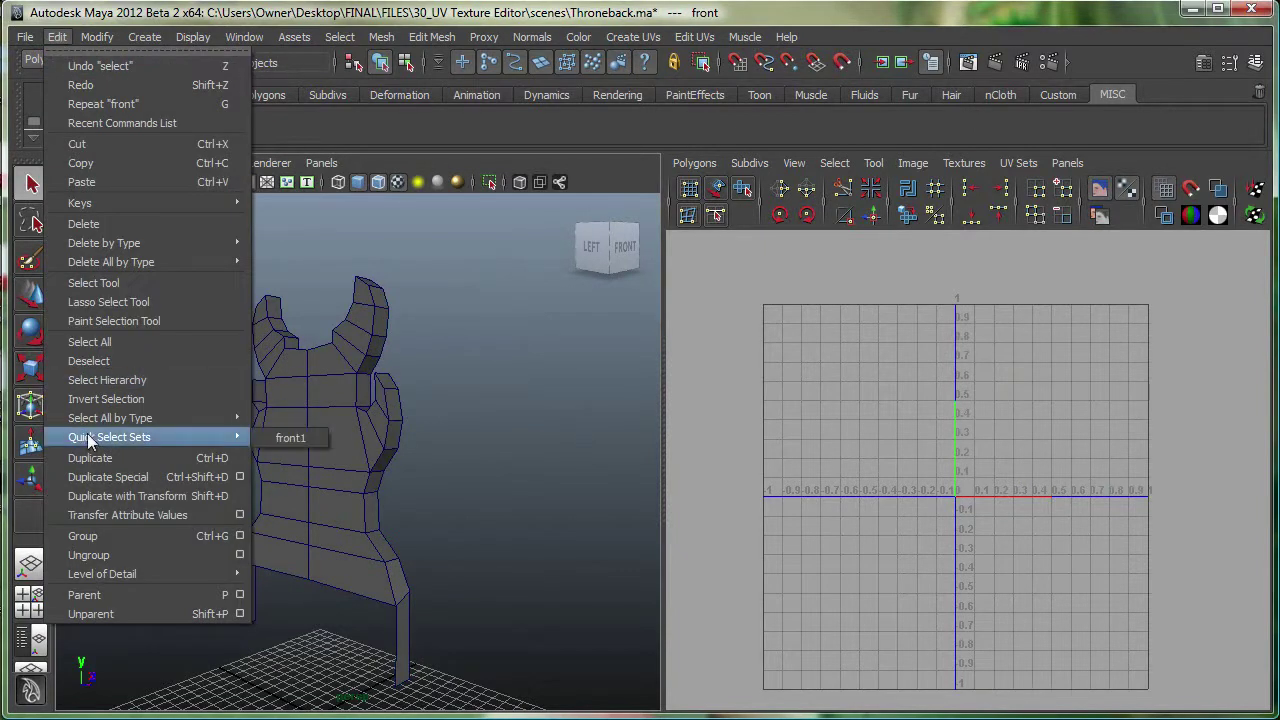
{"action": "left_click", "coordinate": [286, 437]}
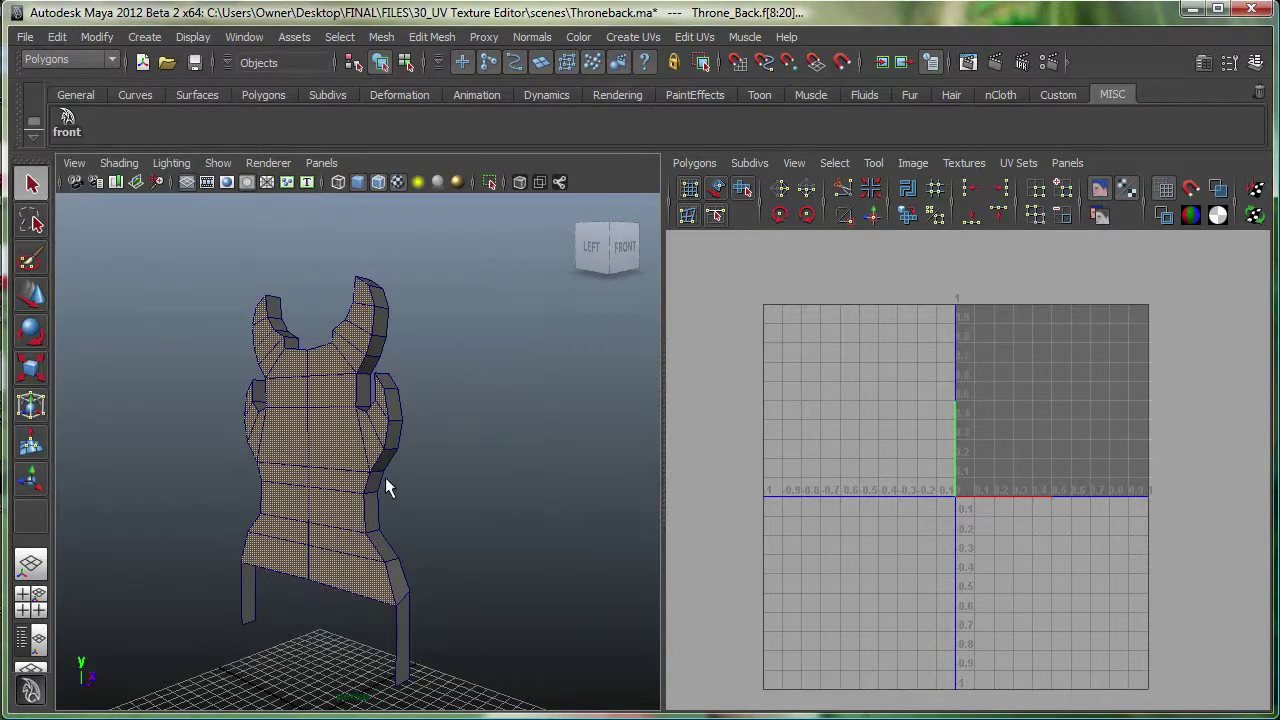
Orbit around the throne back to view its side and back faces.
{"action": "left_click_drag", "start_coordinate": [508, 511], "coordinate": [408, 635], "text": "alt"}
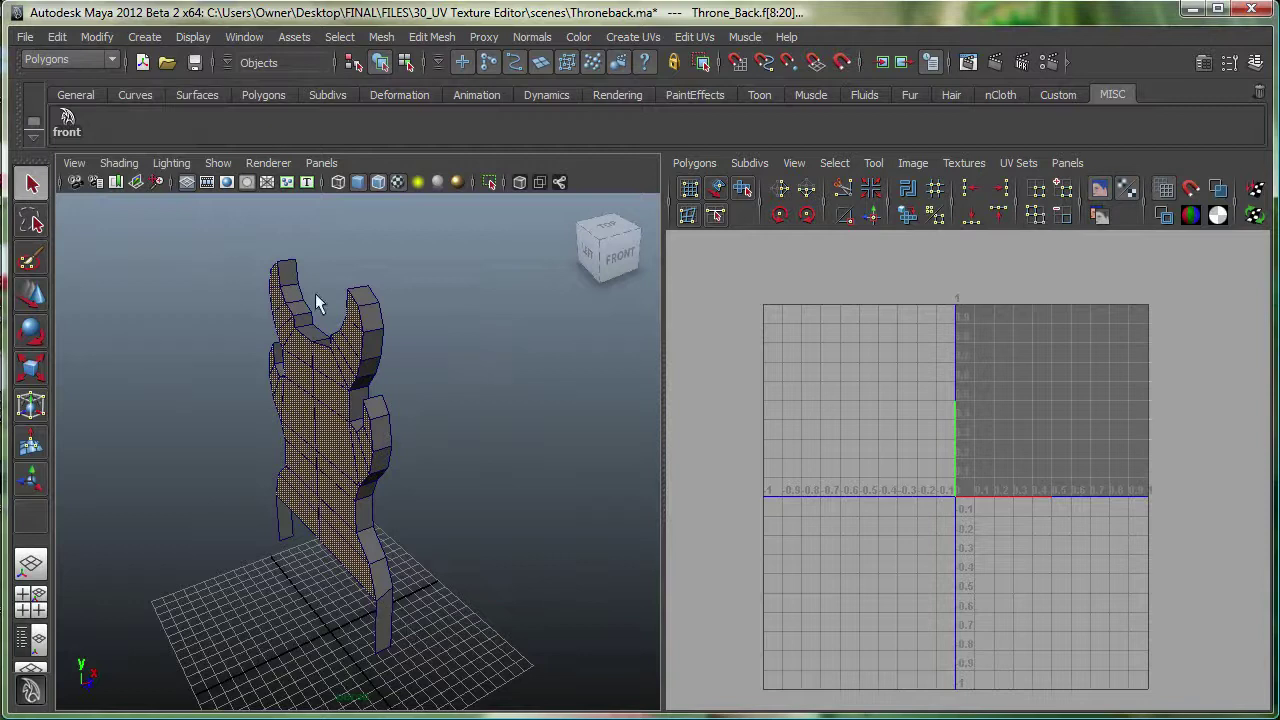
{"action": "left_click_drag", "start_coordinate": [398, 357], "coordinate": [729, 314], "text": "alt"}
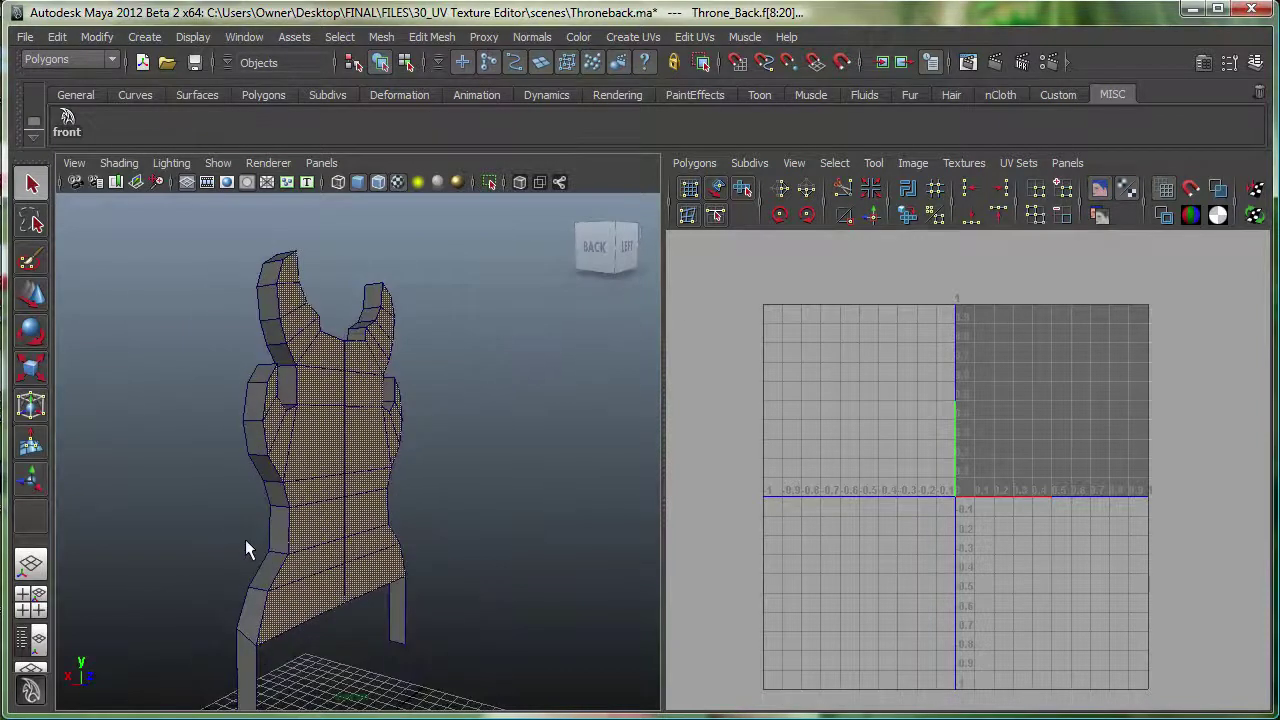
{"action": "left_click_drag", "start_coordinate": [240, 690], "coordinate": [306, 598], "text": "alt"}
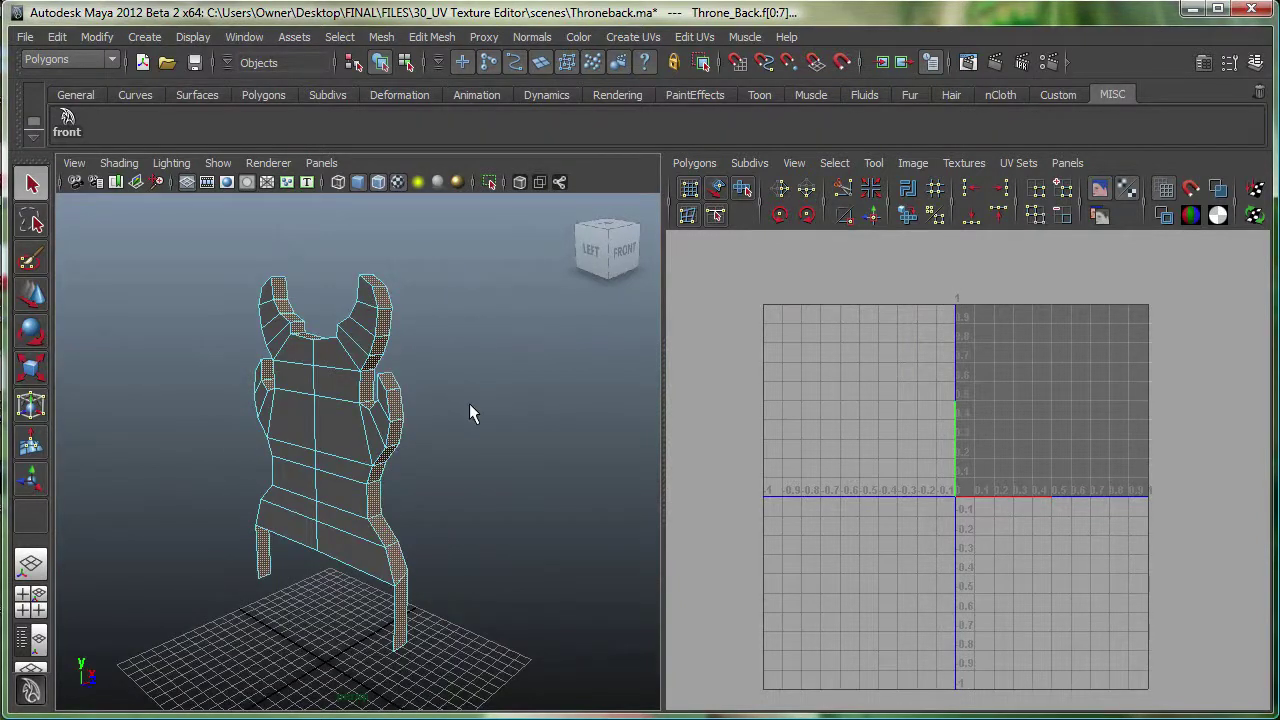
{"action": "left_click_drag", "start_coordinate": [473, 413], "coordinate": [255, 402], "text": "alt"}
Save the side faces as a quick select set named 'sides' with its own shelf button.
{"action": "left_click", "coordinate": [145, 37]}
{"action": "mouse_move", "coordinate": [212, 418]}
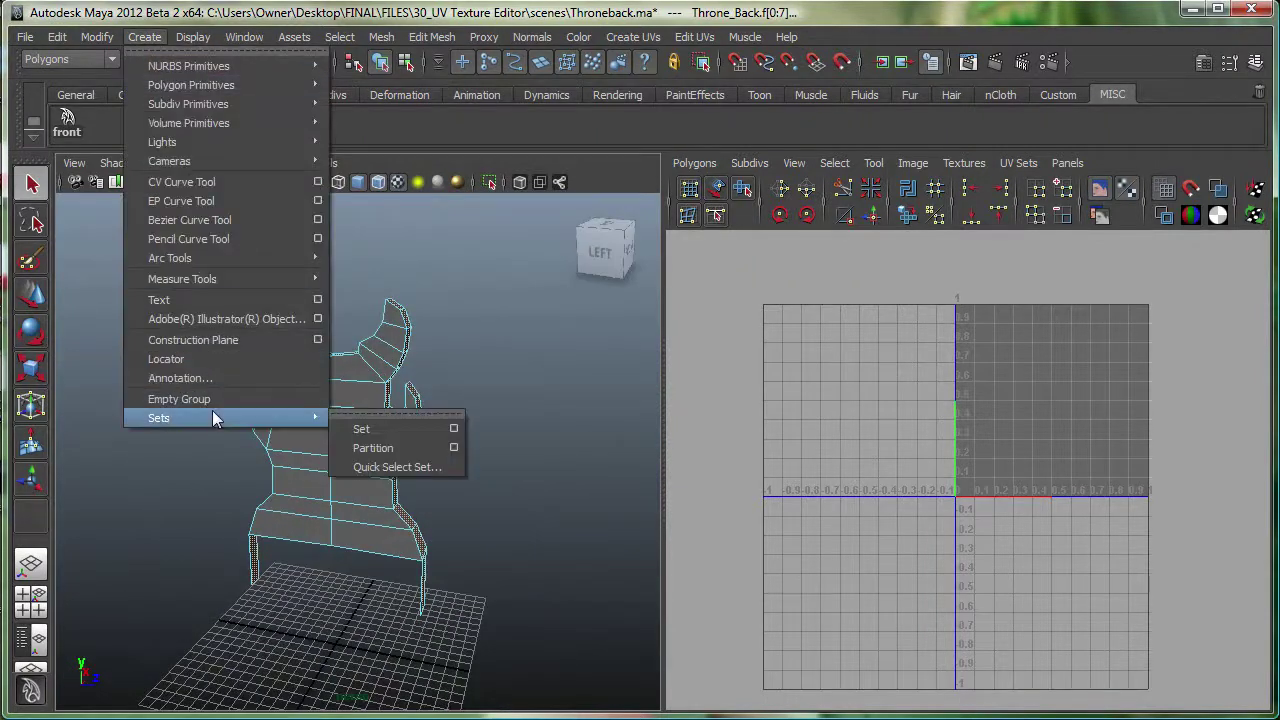
{"action": "left_click", "coordinate": [397, 467]}
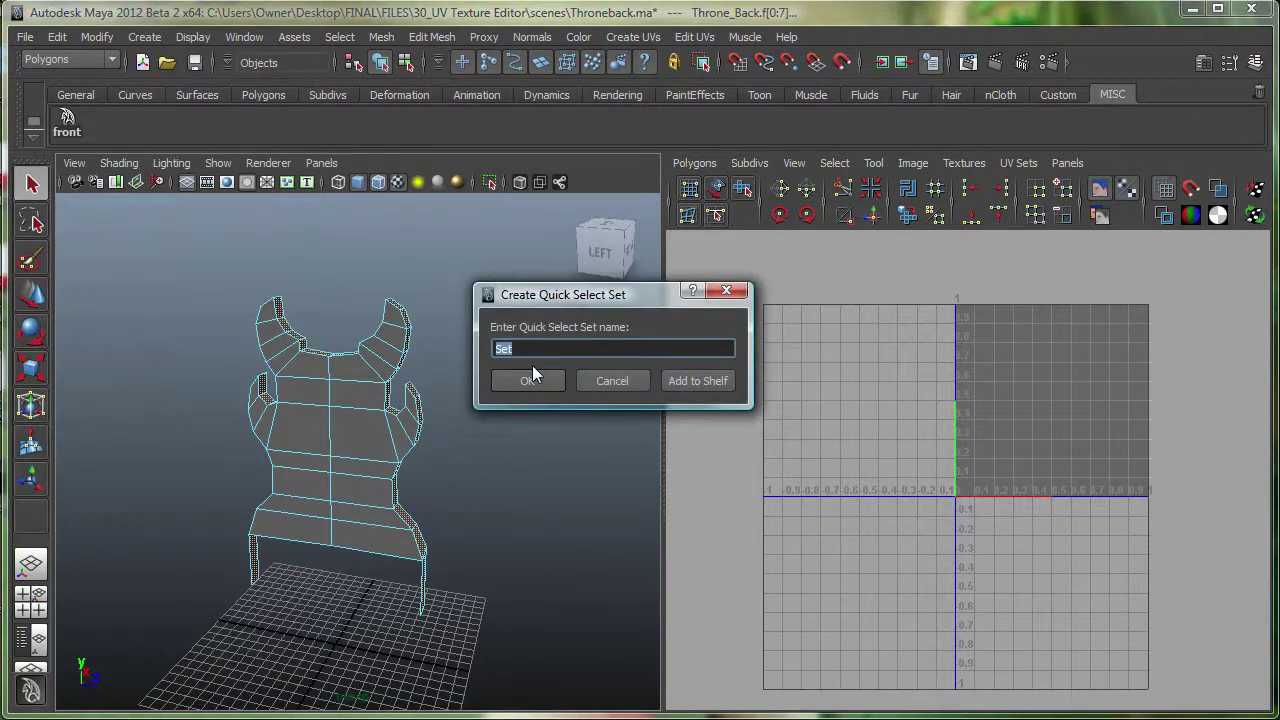
{"action": "left_click", "coordinate": [697, 381]}
{"action": "mouse_move", "coordinate": [500, 430]}
{"action": "left_mouse_down", "text": "alt"}
{"action": "mouse_move", "coordinate": [489, 436]}
{"action": "mouse_move", "coordinate": [499, 413]}
{"action": "mouse_move", "coordinate": [483, 405]}
{"action": "mouse_move", "coordinate": [496, 407]}
{"action": "left_mouse_up", "text": "alt"}
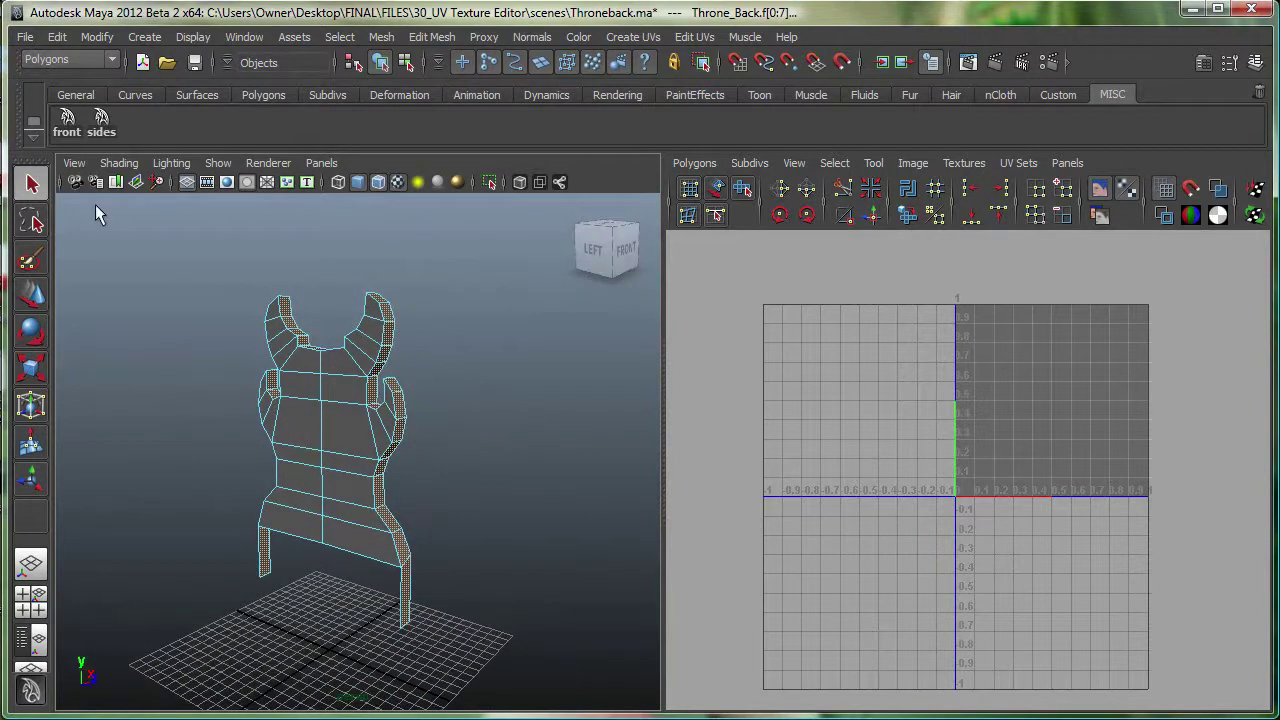
{"action": "left_click", "coordinate": [68, 117]}
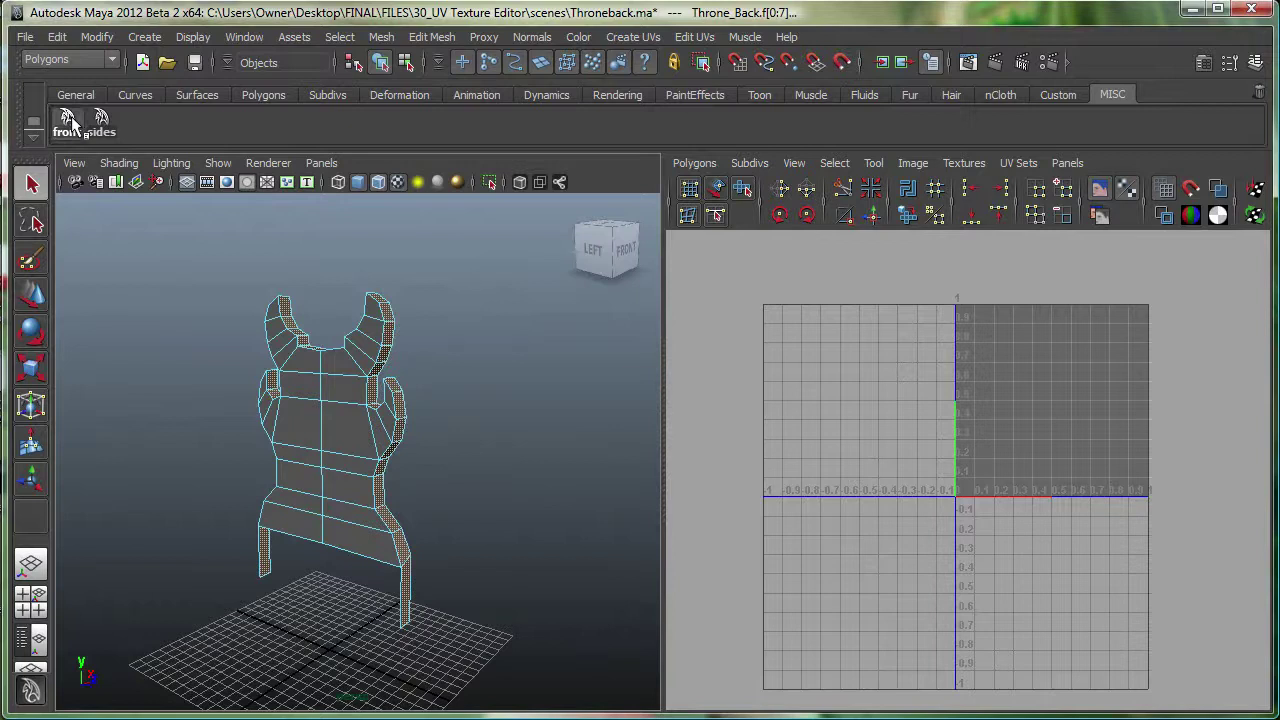
Select the saved front faces set and try a default planar projection, then undo it.
{"action": "left_click", "coordinate": [55, 36]}
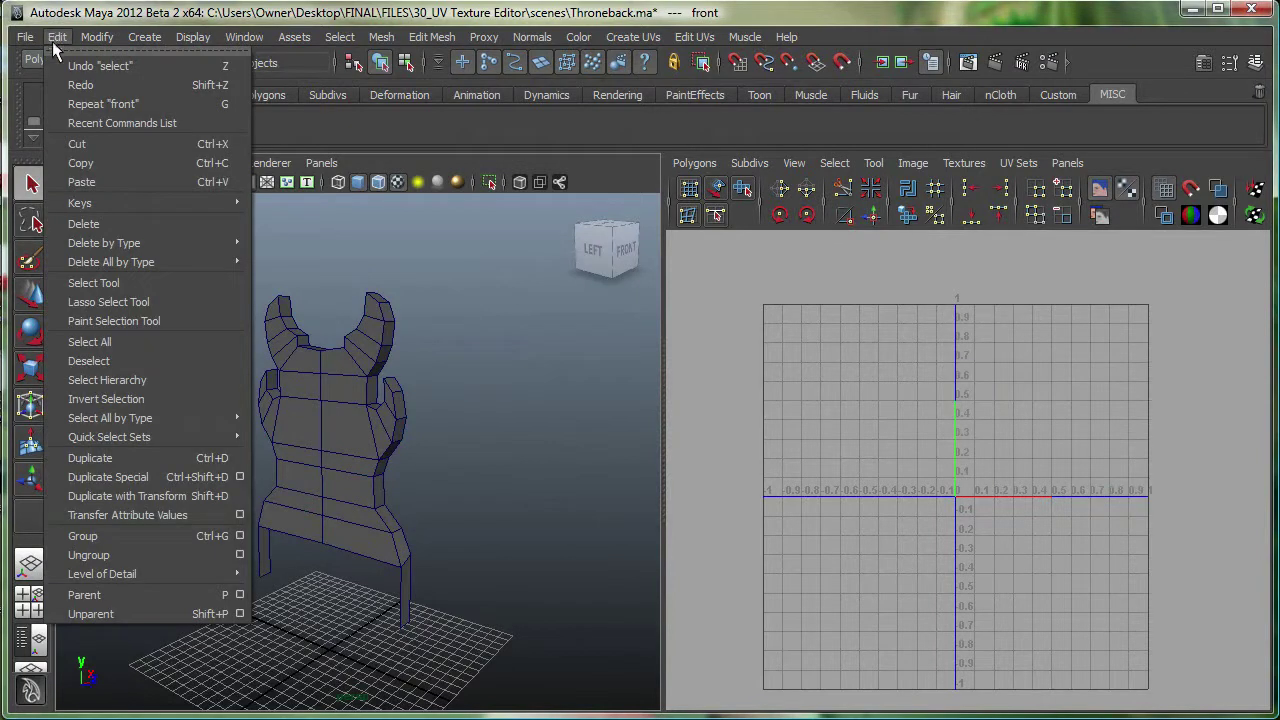
{"action": "mouse_move", "coordinate": [165, 440]}
{"action": "left_click", "coordinate": [298, 440]}
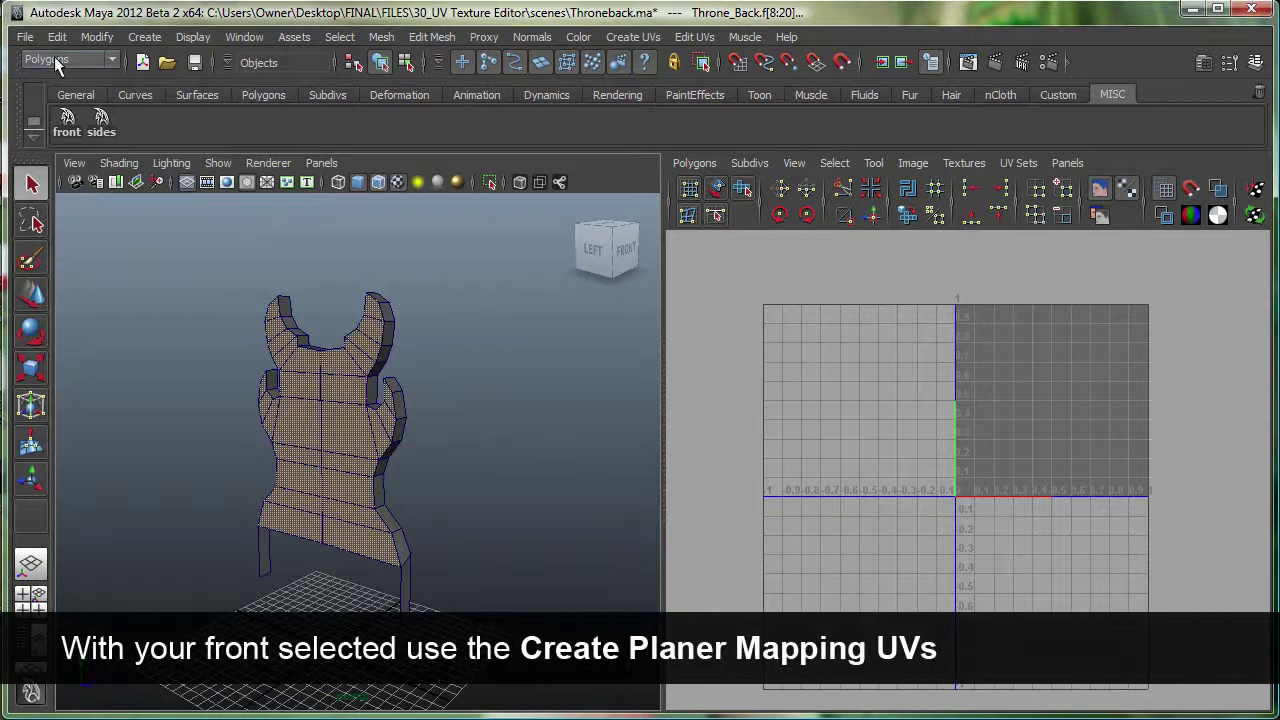
{"action": "left_click", "coordinate": [633, 37]}
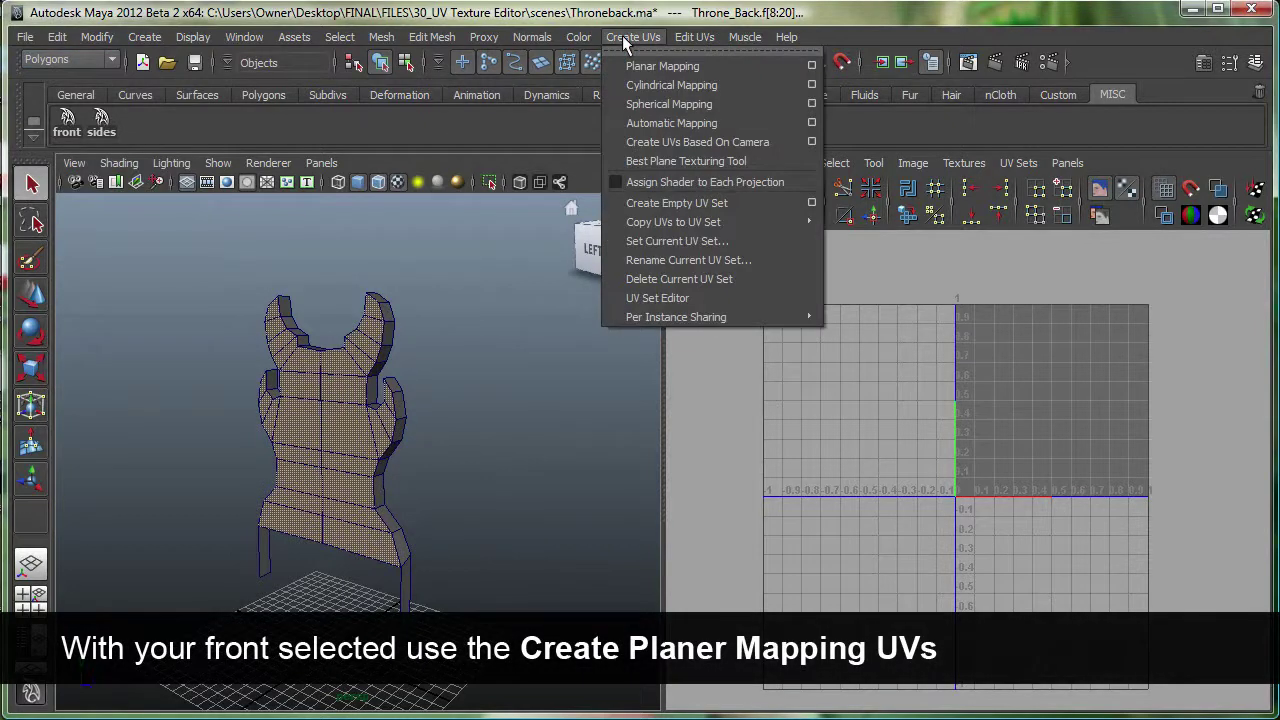
{"action": "left_click", "coordinate": [800, 66]}
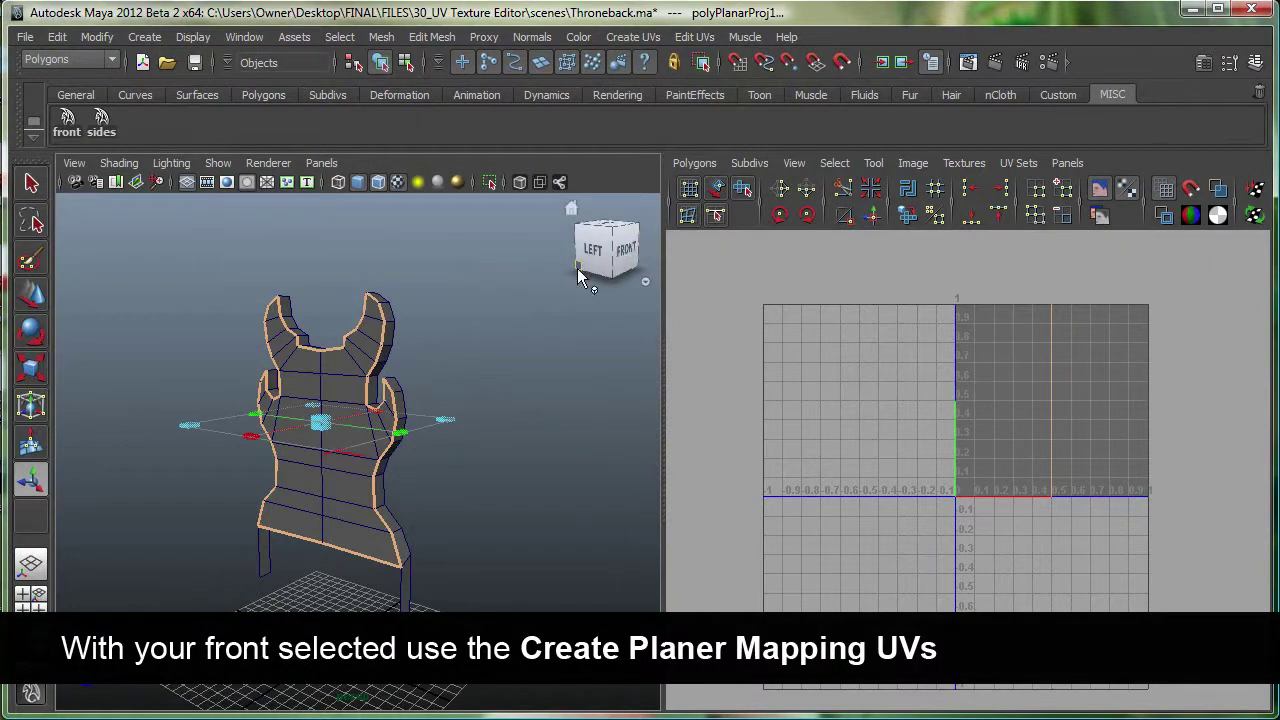
{"action": "key", "text": "ctrl+z"}
Planar-map the front faces projecting from the X axis.
{"action": "left_click", "coordinate": [622, 38]}
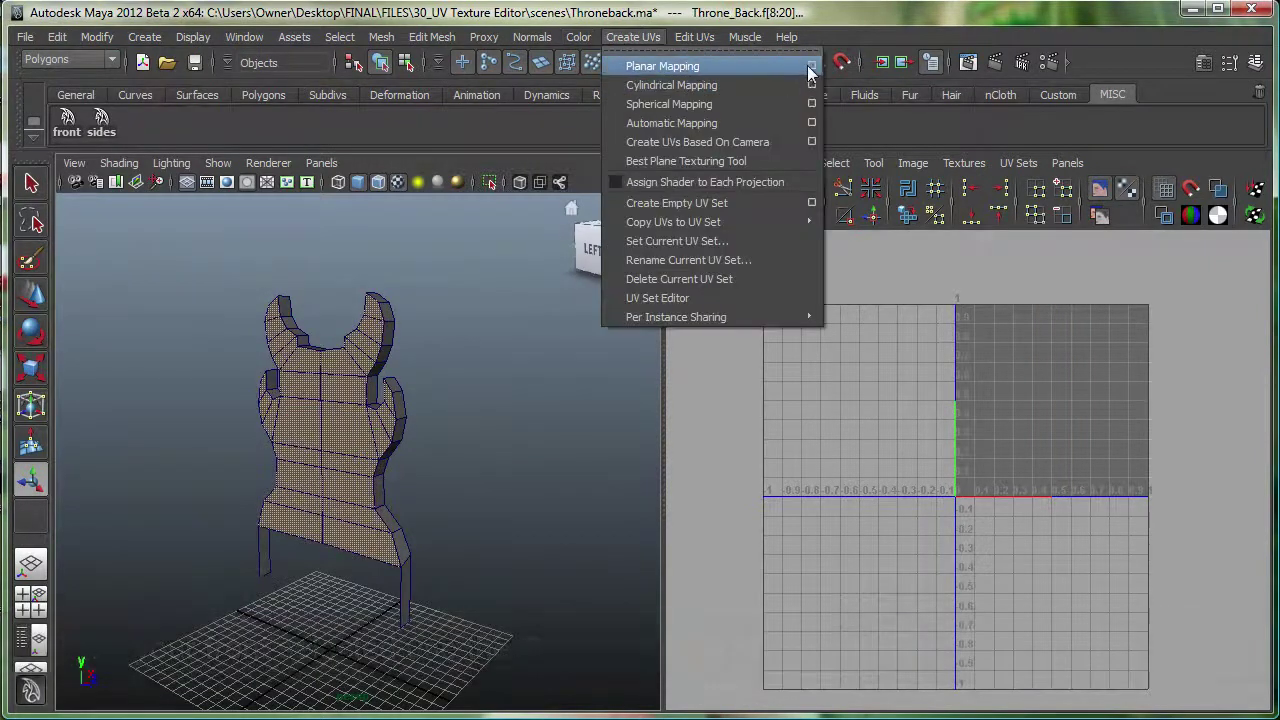
{"action": "left_click", "coordinate": [811, 66]}
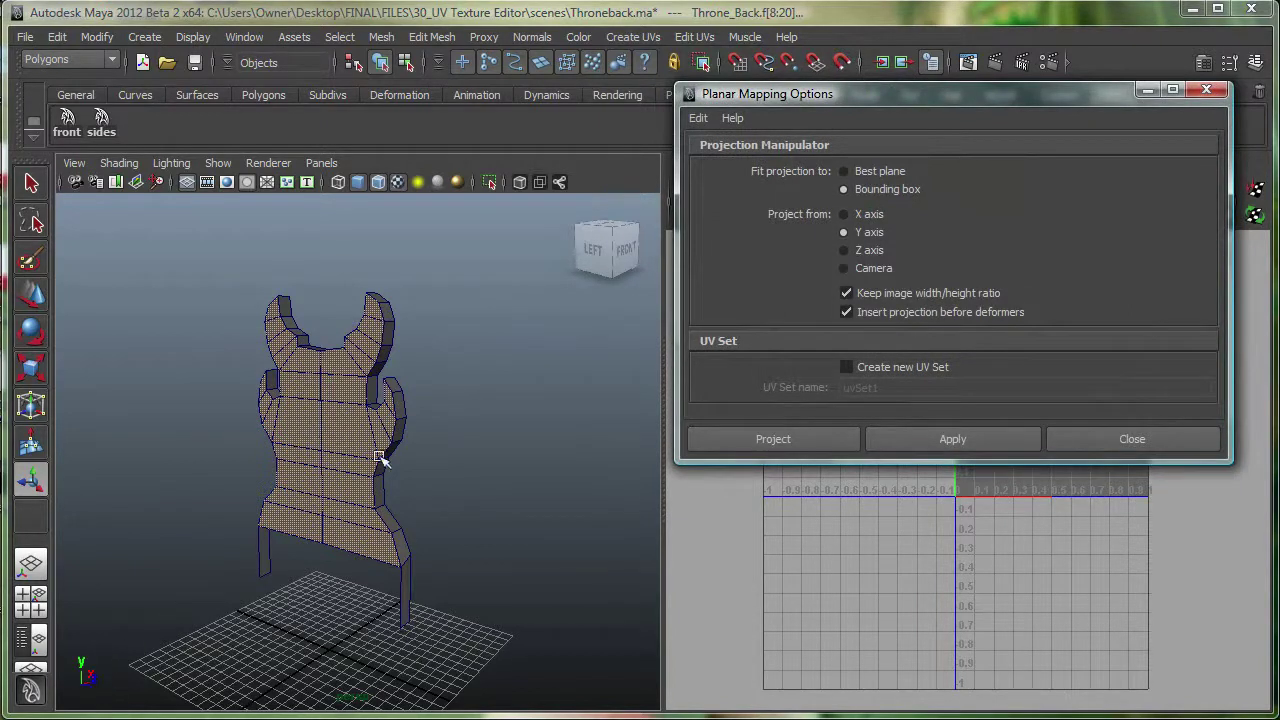
{"action": "left_click", "coordinate": [861, 217]}
{"action": "left_click", "coordinate": [792, 439]}
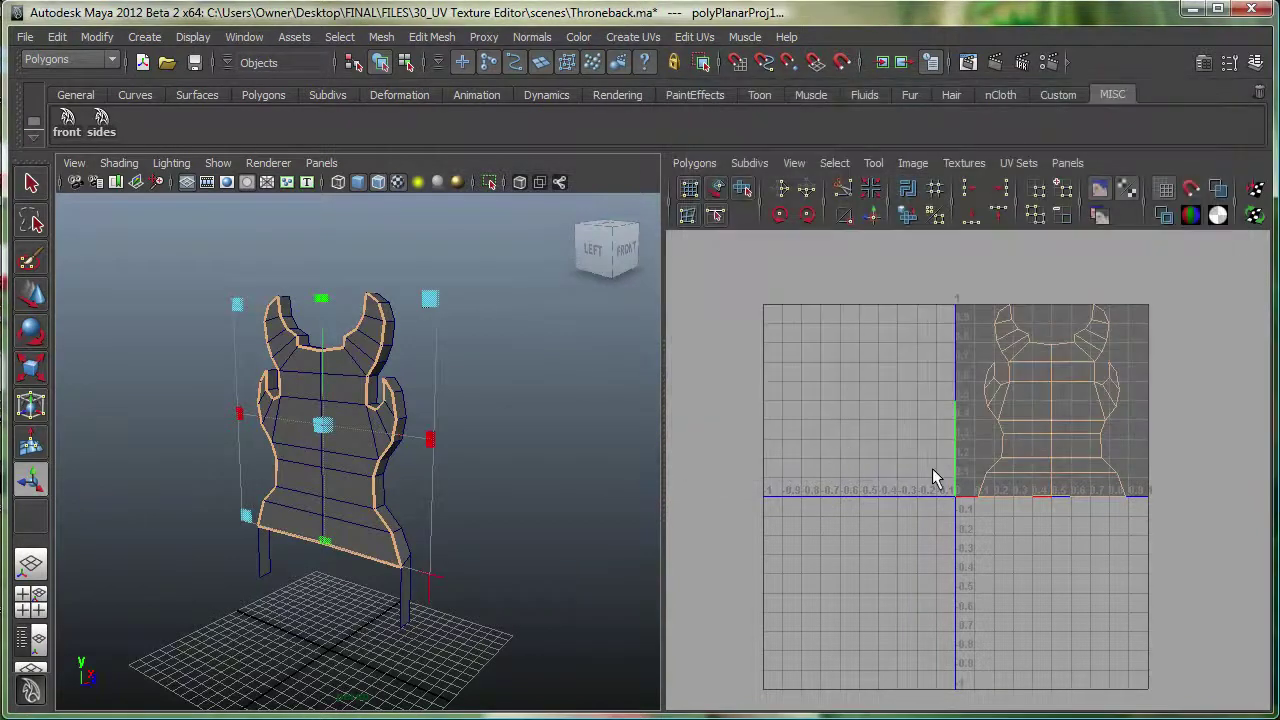
Zoom into the UV layout, deselect, then select the whole Throne_Back mesh.
{"action": "scroll", "coordinate": [998, 411], "scroll_direction": "up", "scroll_amount": 2}
{"action": "middle_click_drag", "start_coordinate": [998, 411], "coordinate": [975, 430], "text": "alt"}
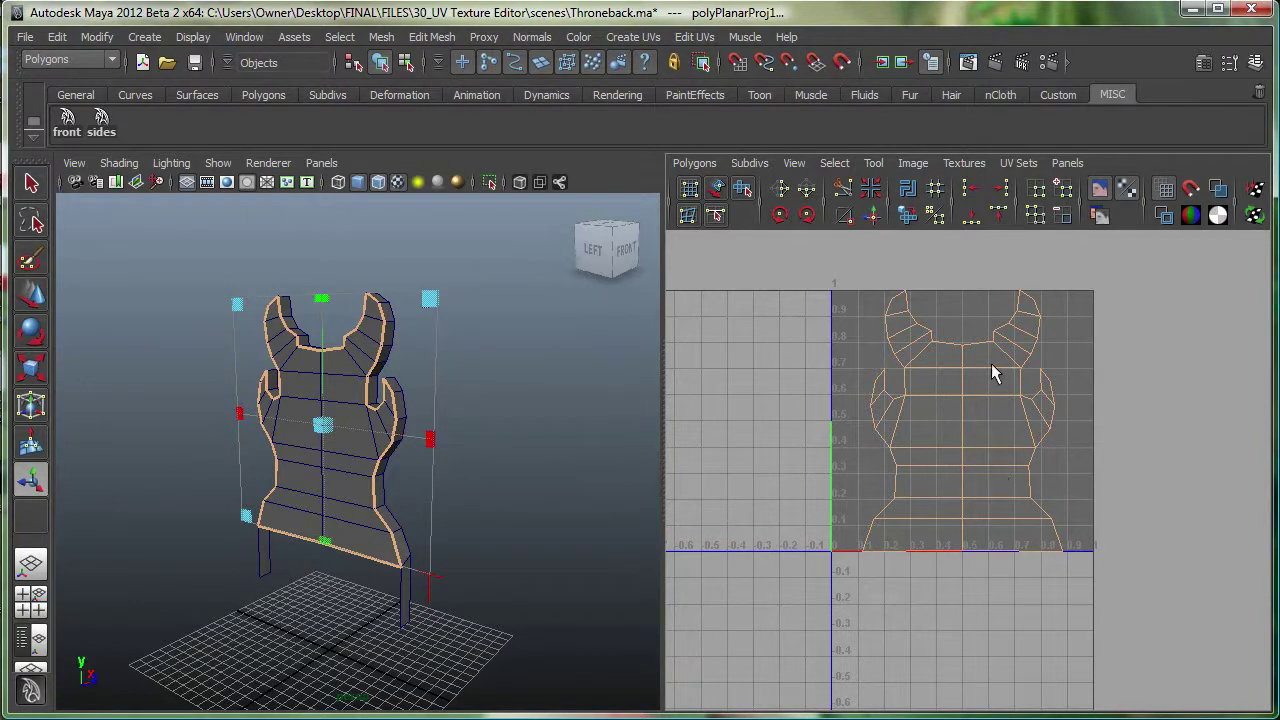
{"action": "left_click", "coordinate": [473, 446]}
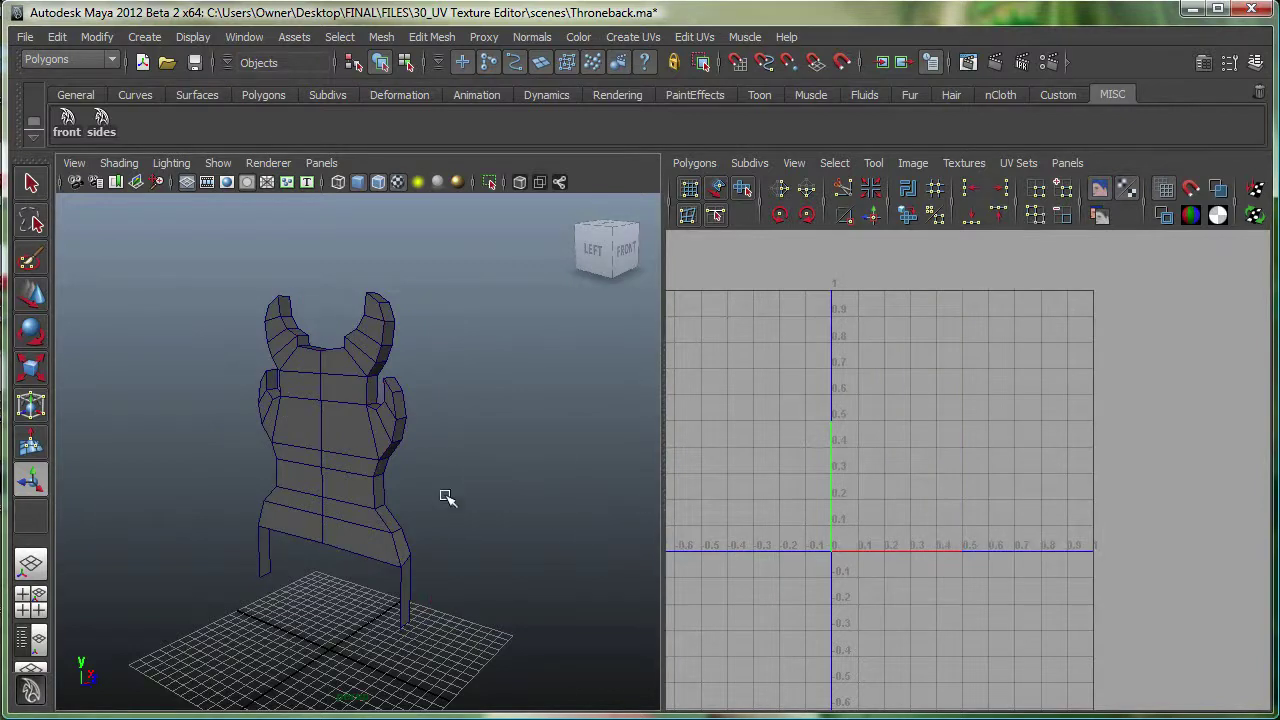
{"action": "left_click", "coordinate": [342, 424]}
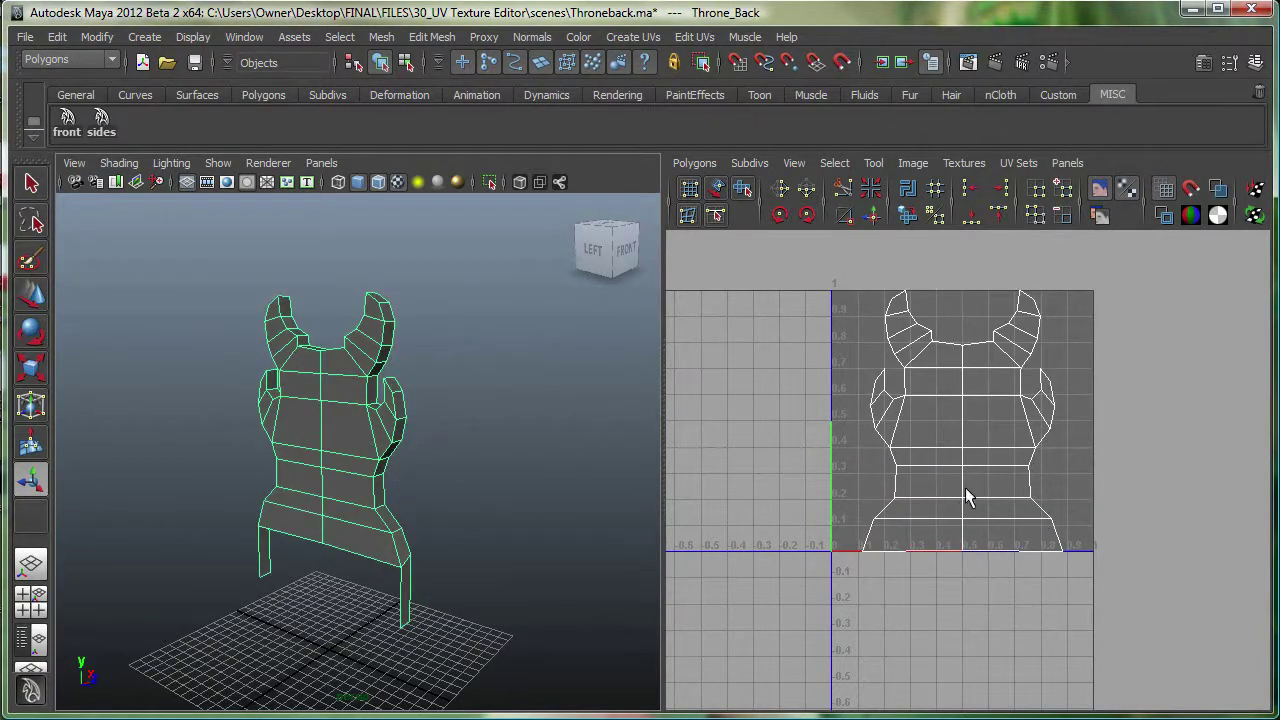
Select the front UV shell and scale it down uniformly.
{"action": "right_click_drag", "start_coordinate": [965, 389], "coordinate": [1040, 388]}
{"action": "left_click", "coordinate": [963, 345]}
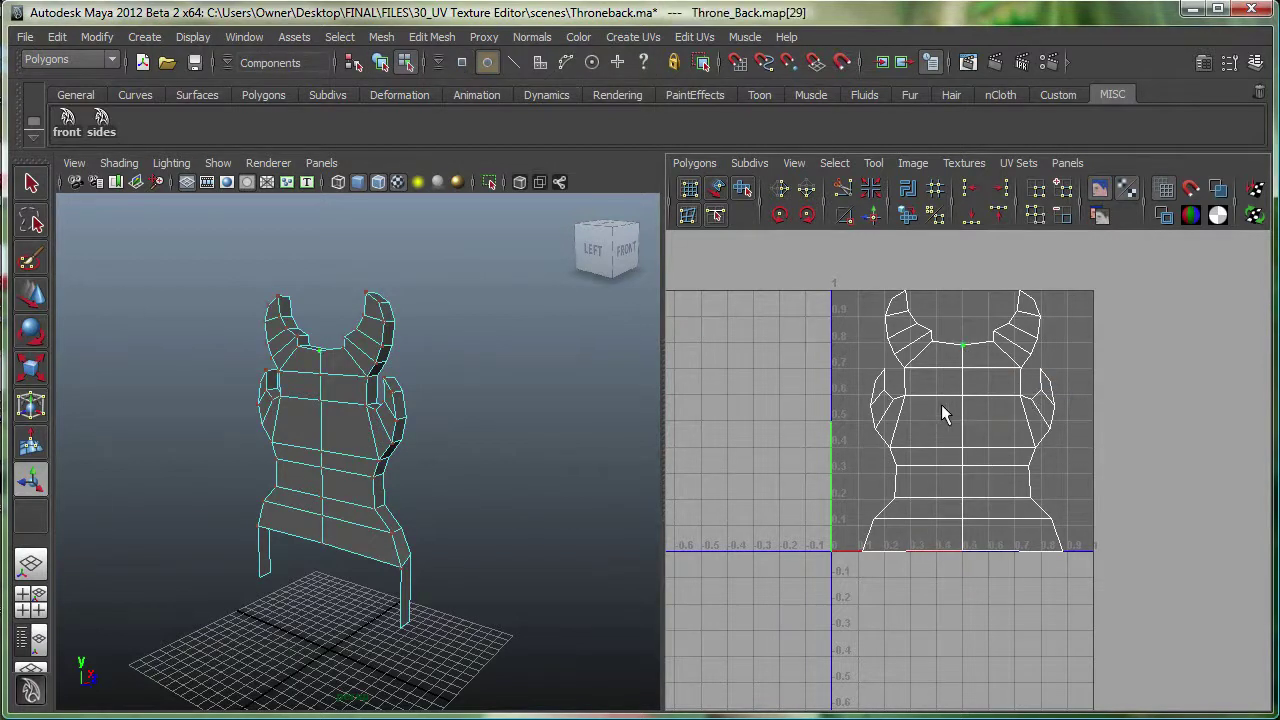
{"action": "right_click_drag", "start_coordinate": [962, 349], "coordinate": [1031, 318], "text": "ctrl"}
{"action": "key", "text": "w"}
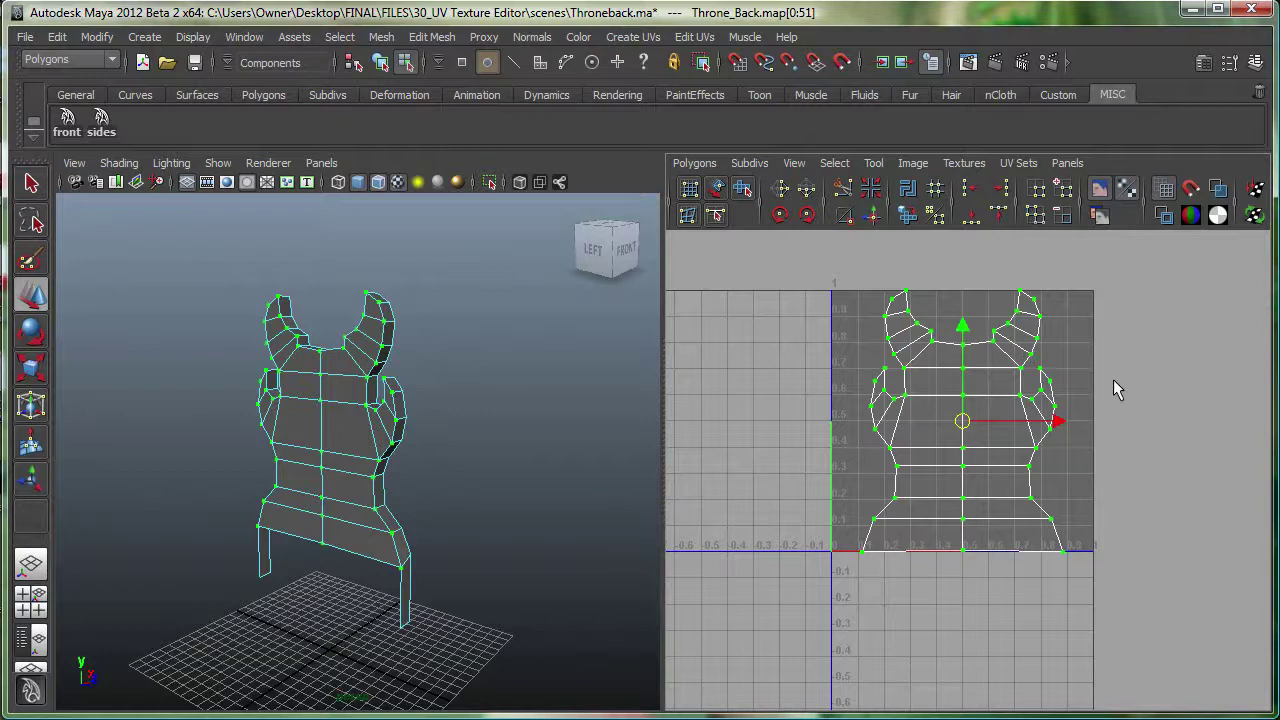
{"action": "key", "text": "r"}
{"action": "middle_click_drag", "start_coordinate": [1109, 380], "coordinate": [1014, 417]}
Move the front UV shell out of the 0–1 square to sit just below it.
{"action": "key", "text": "w"}
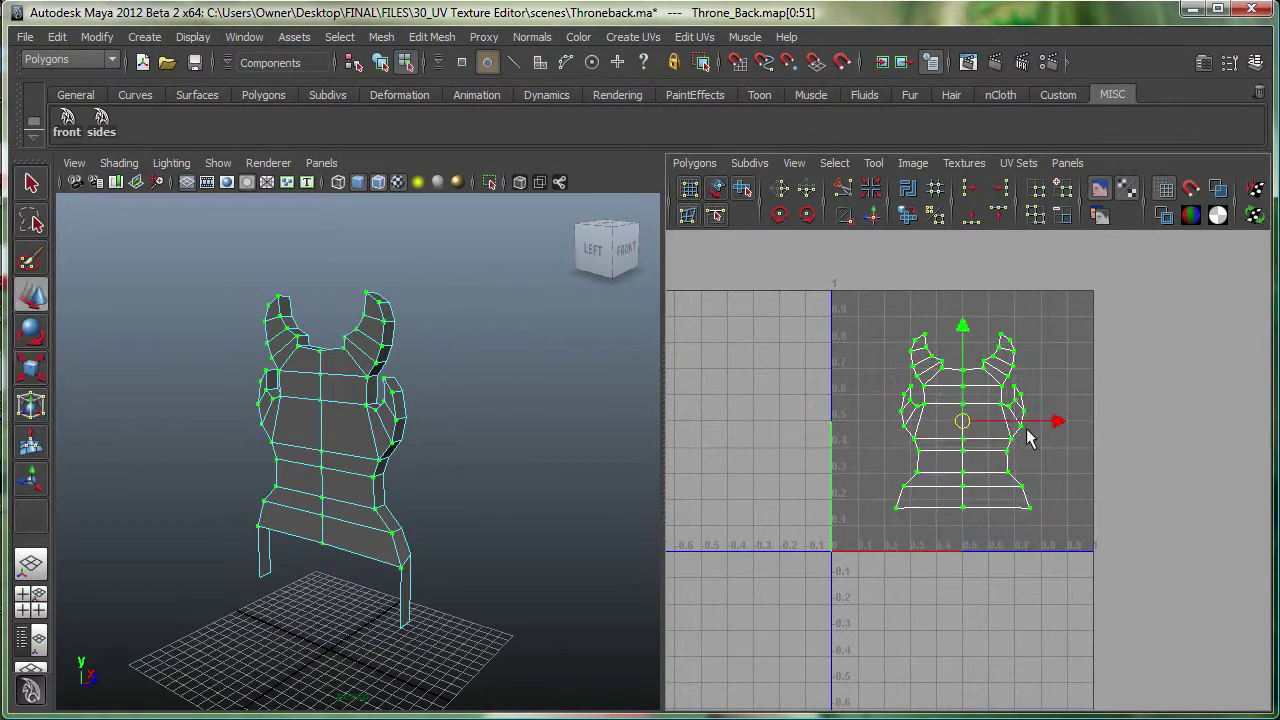
{"action": "left_click_drag", "start_coordinate": [1051, 421], "coordinate": [1100, 421]}
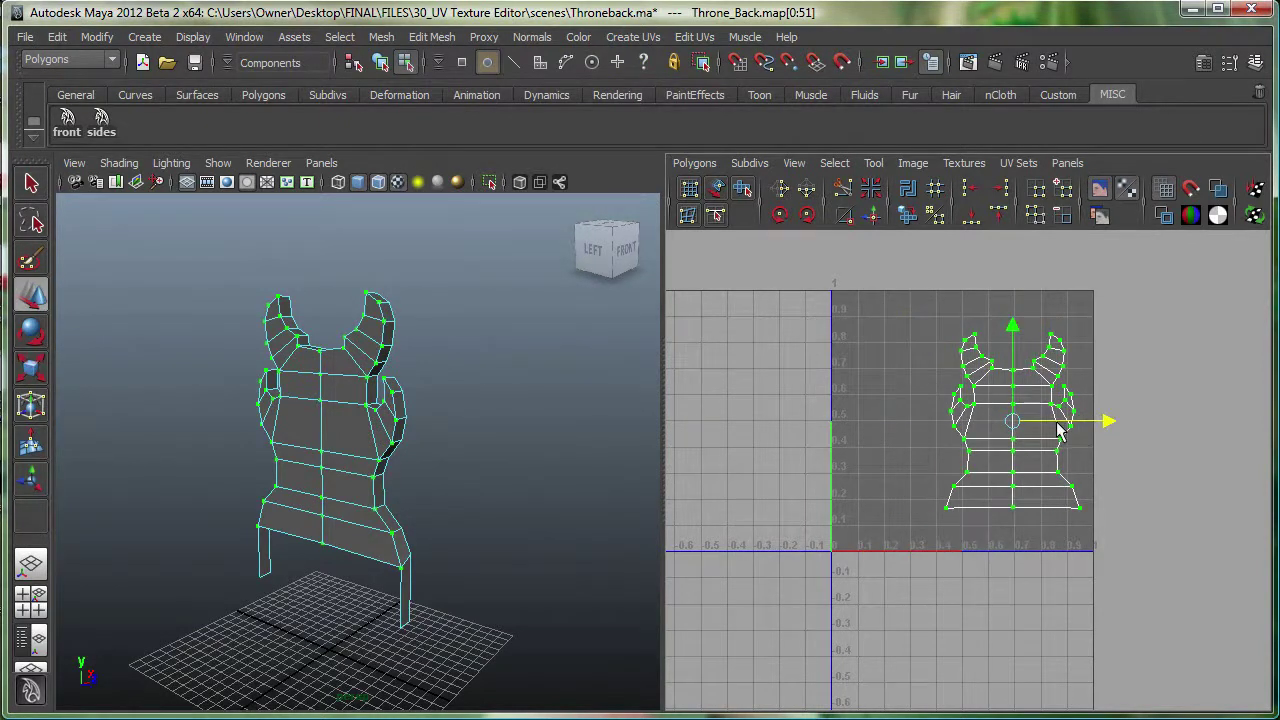
{"action": "scroll", "coordinate": [1106, 486], "scroll_direction": "down", "scroll_amount": 2}
{"action": "middle_click_drag", "start_coordinate": [1106, 486], "coordinate": [1100, 429], "text": "alt"}
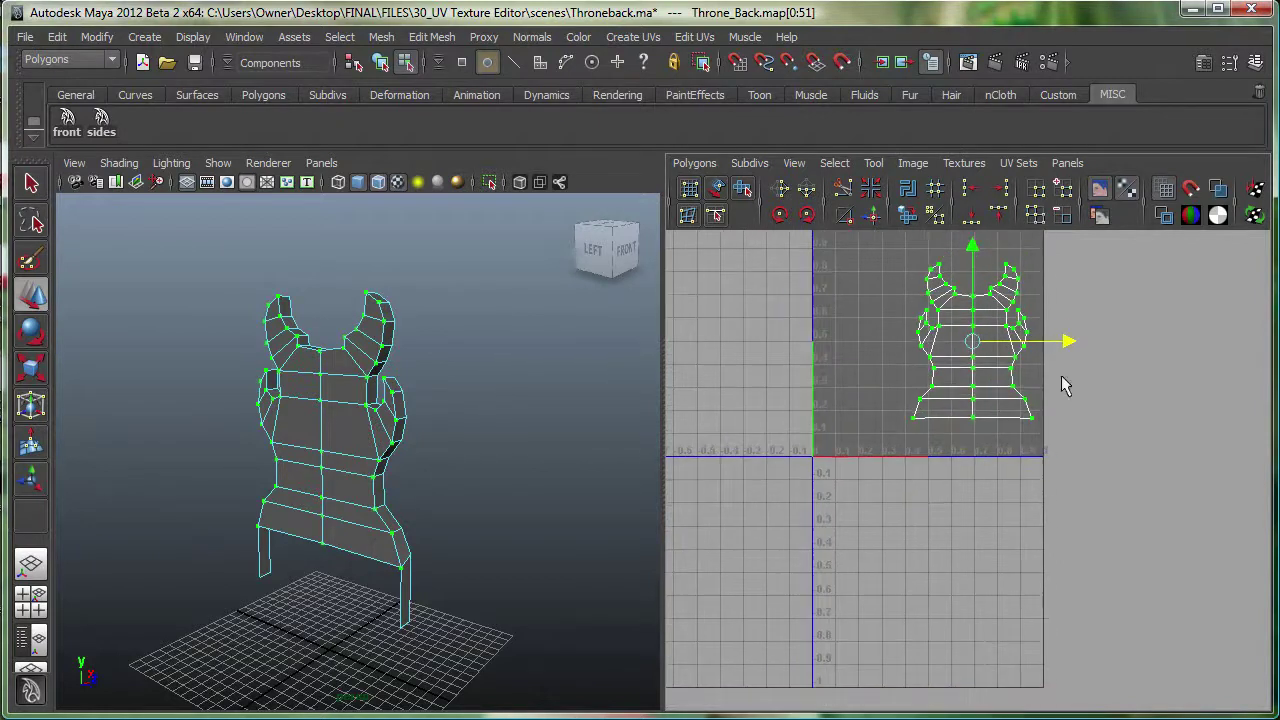
{"action": "middle_click_drag", "start_coordinate": [1062, 378], "coordinate": [1068, 422], "text": "alt"}
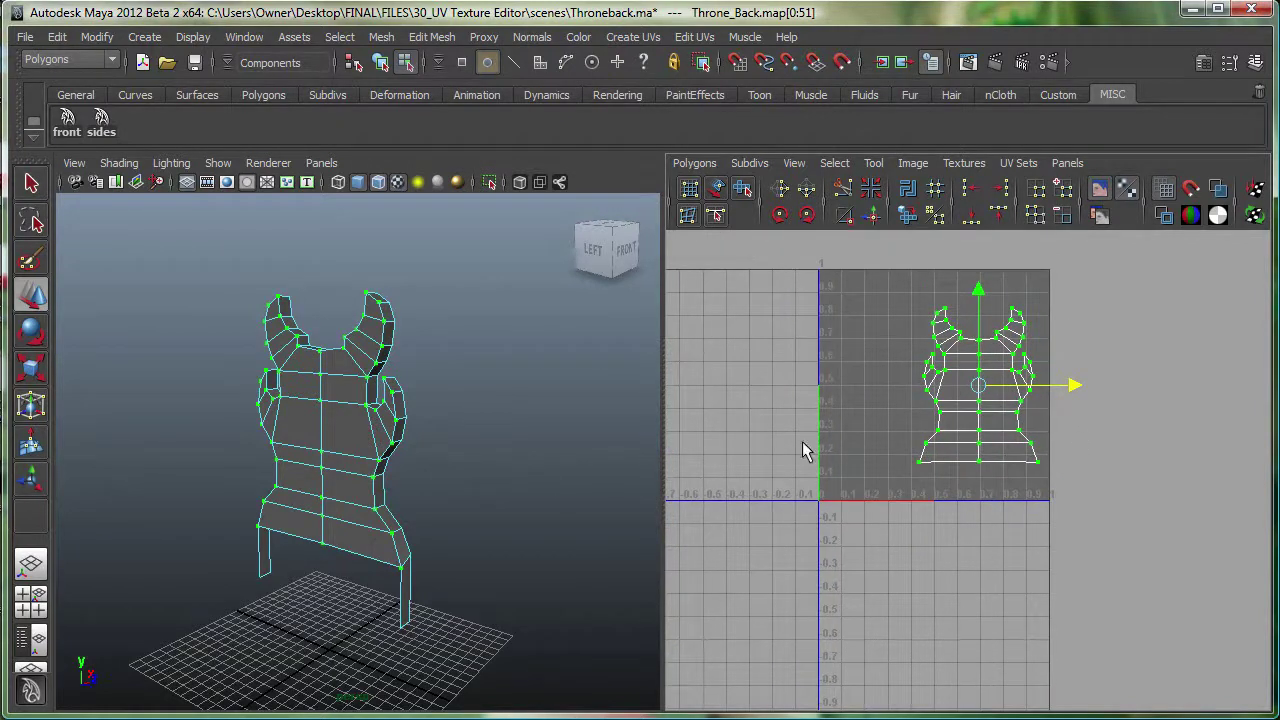
{"action": "left_click_drag", "start_coordinate": [989, 393], "coordinate": [999, 600]}
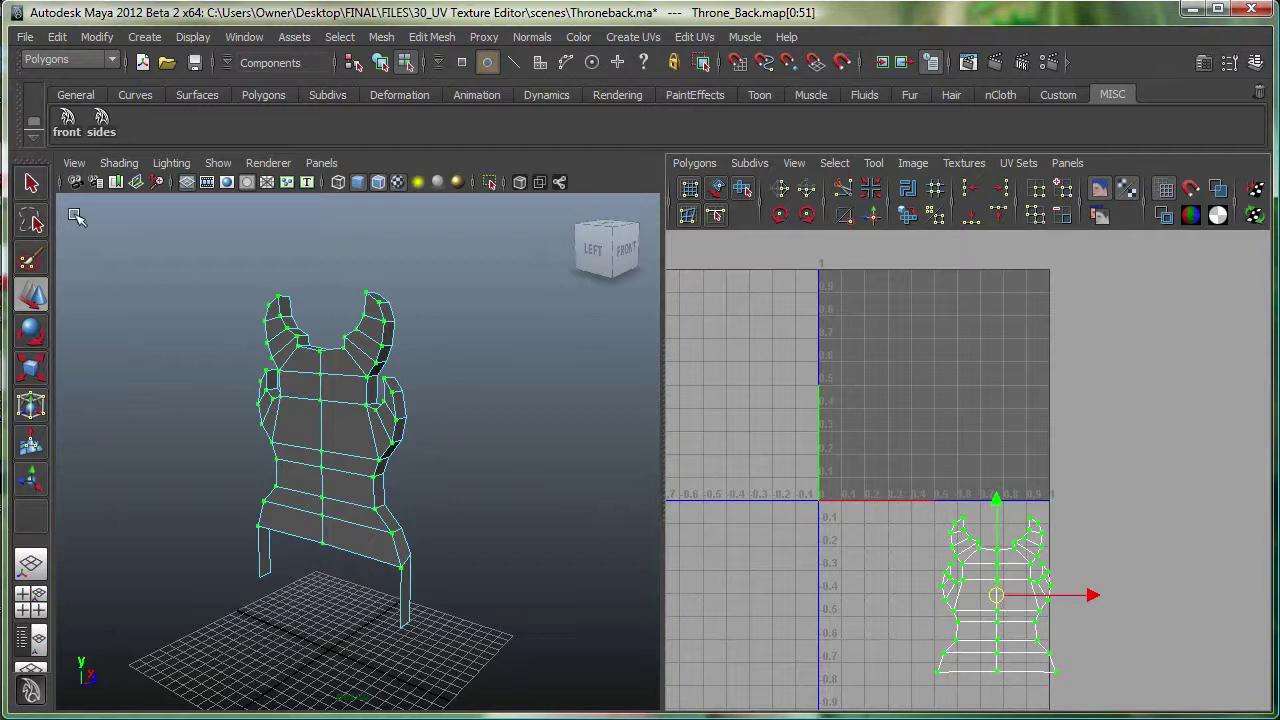
Select the 'sides' set faces and planar-map them along the Y axis.
{"action": "left_click", "coordinate": [57, 37]}
{"action": "mouse_move", "coordinate": [127, 441]}
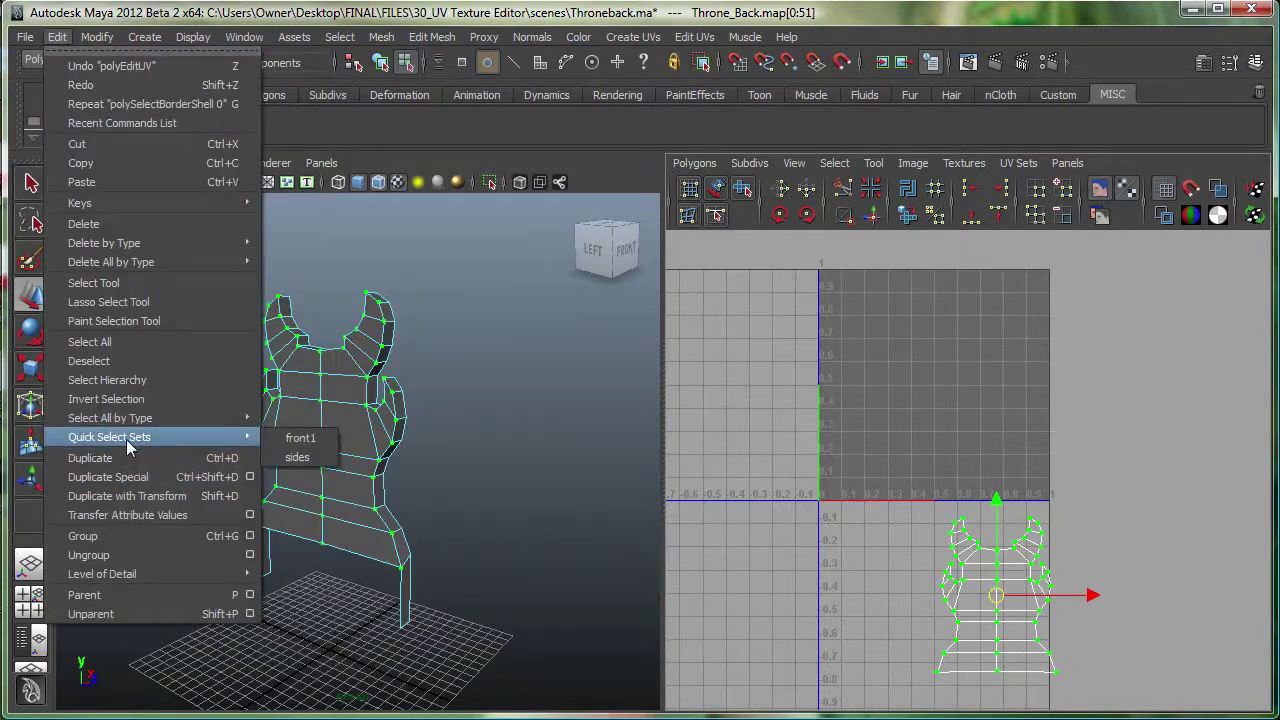
{"action": "left_click", "coordinate": [298, 457]}
{"action": "mouse_move", "coordinate": [544, 504]}
{"action": "left_mouse_down", "text": "alt"}
{"action": "mouse_move", "coordinate": [511, 514]}
{"action": "mouse_move", "coordinate": [537, 515]}
{"action": "left_mouse_up", "text": "alt"}
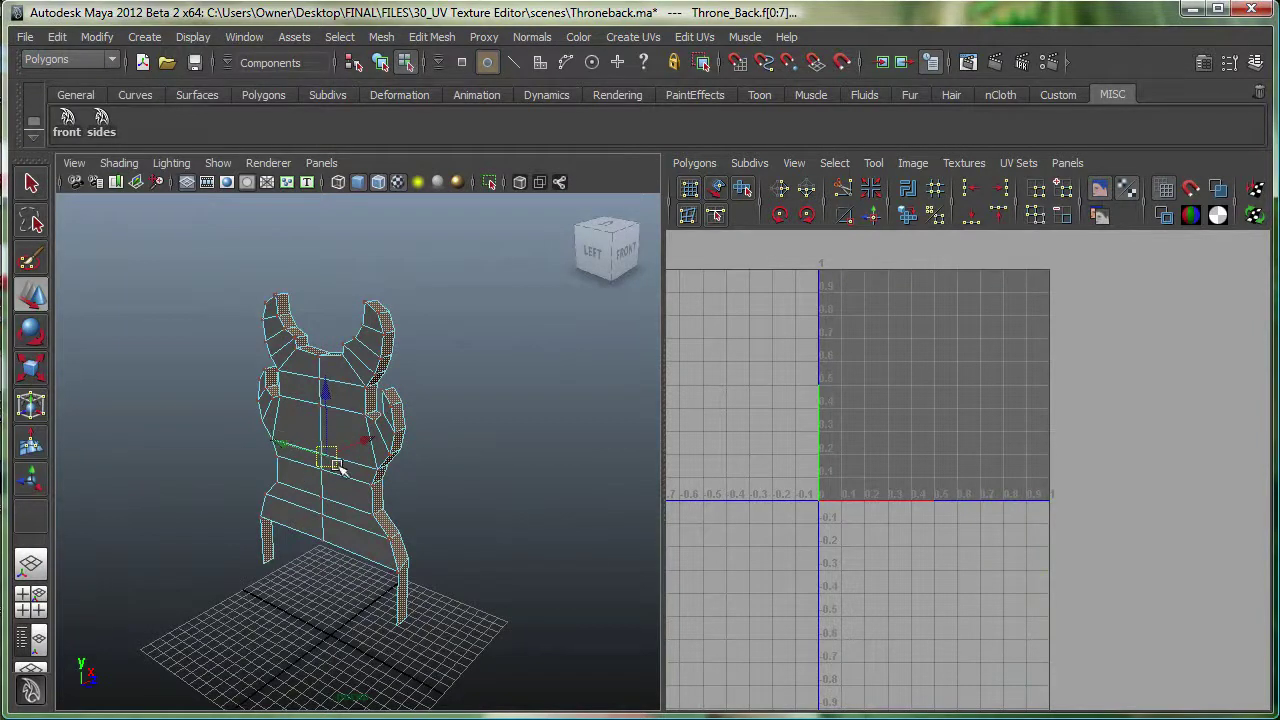
{"action": "left_click", "coordinate": [633, 37]}
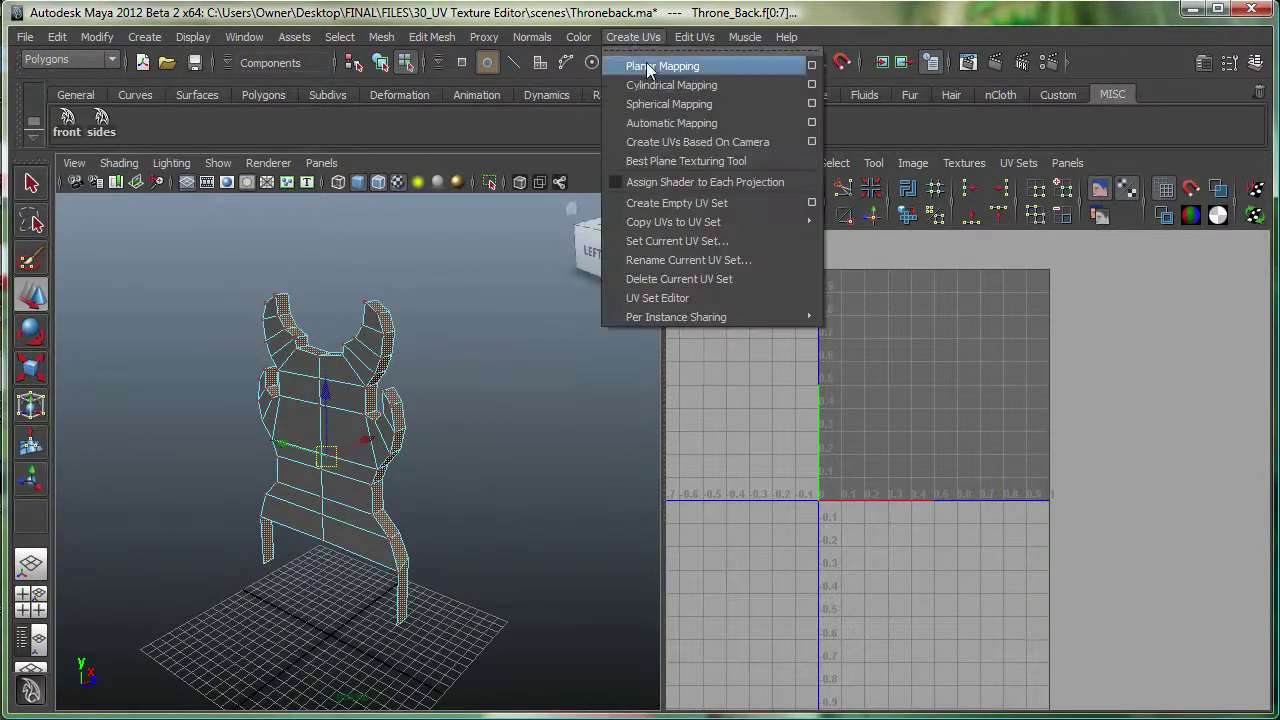
{"action": "left_click", "coordinate": [811, 65]}
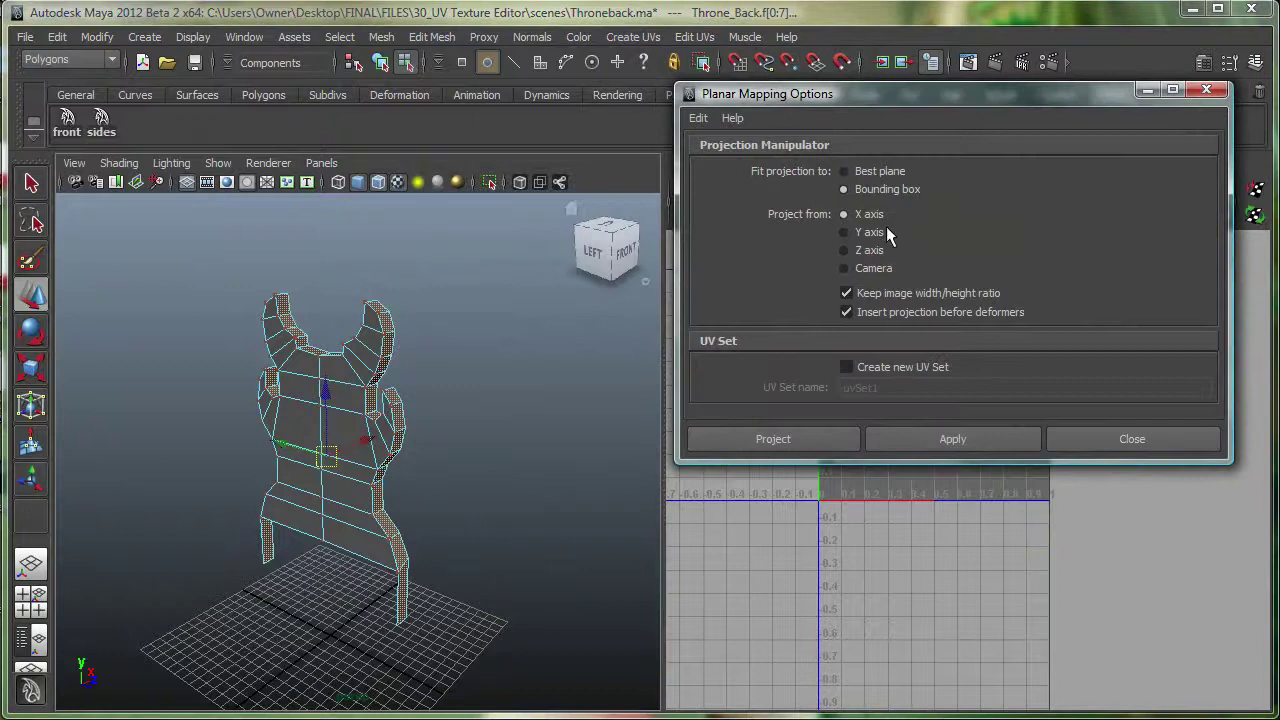
{"action": "left_click", "coordinate": [875, 236]}
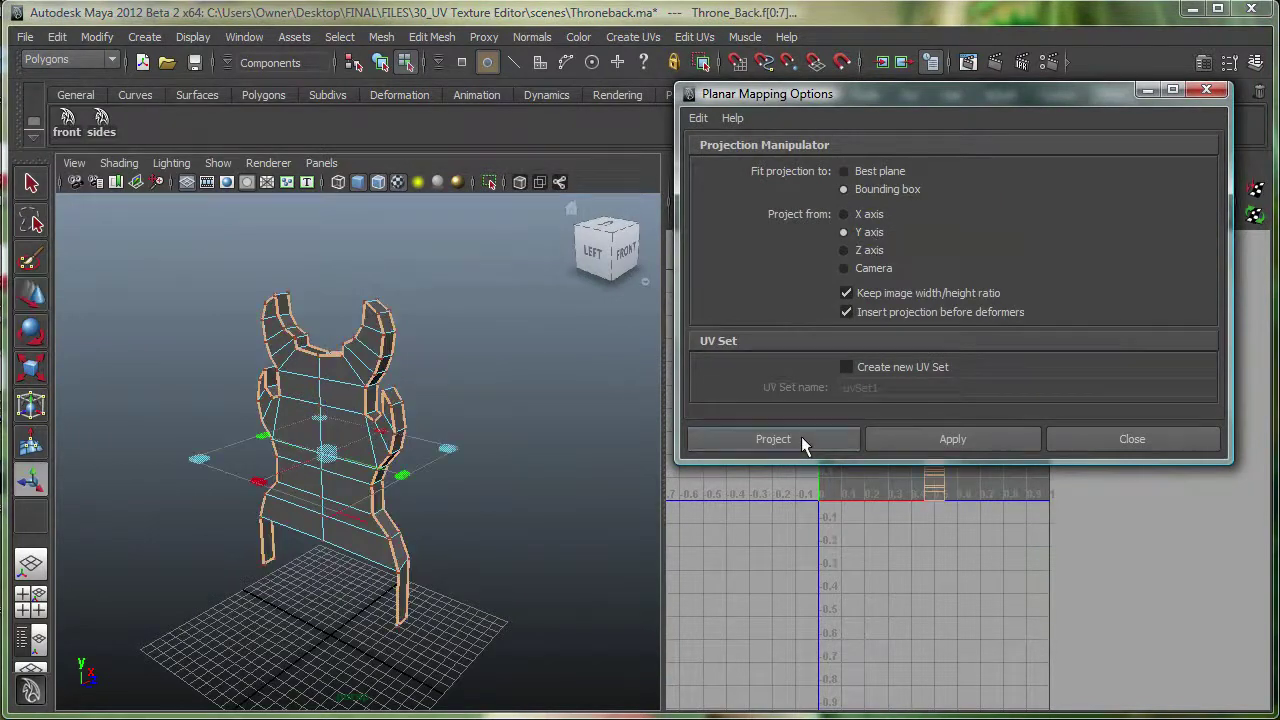
{"action": "left_click", "coordinate": [790, 440]}
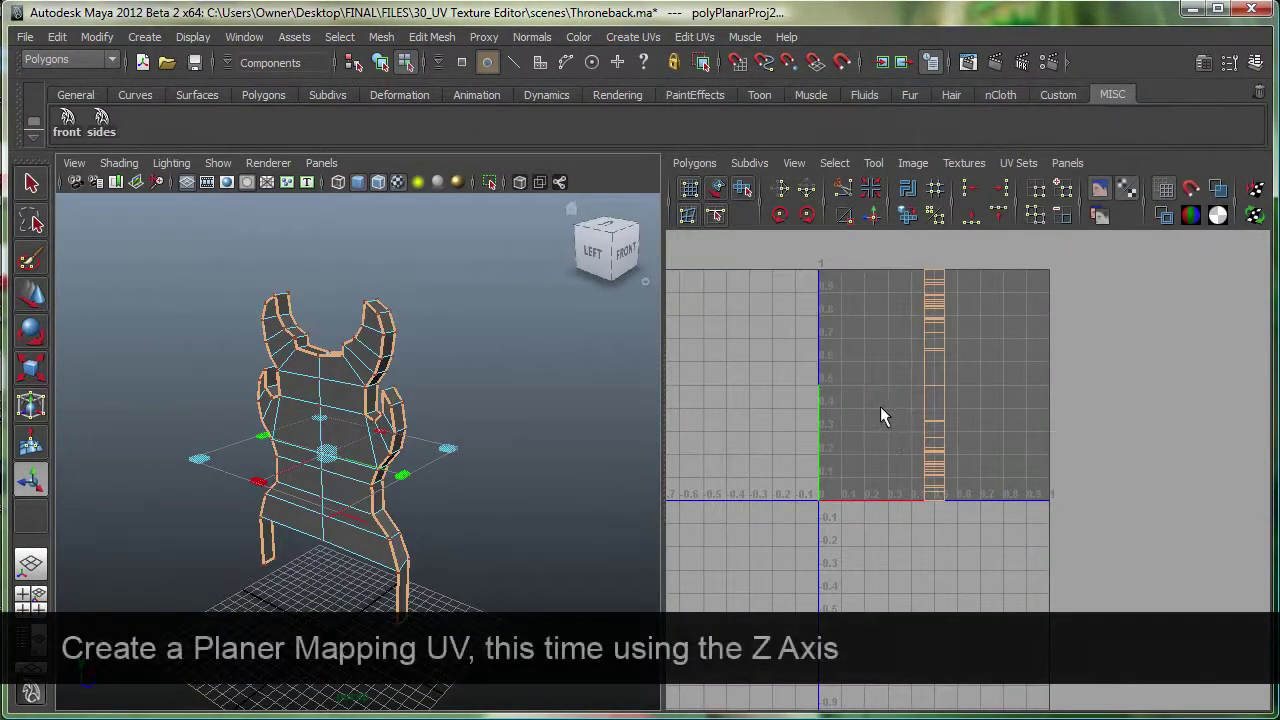
Redo the side faces' planar projection along the Z axis instead.
{"action": "scroll", "coordinate": [486, 443], "scroll_direction": "up", "scroll_amount": 1}
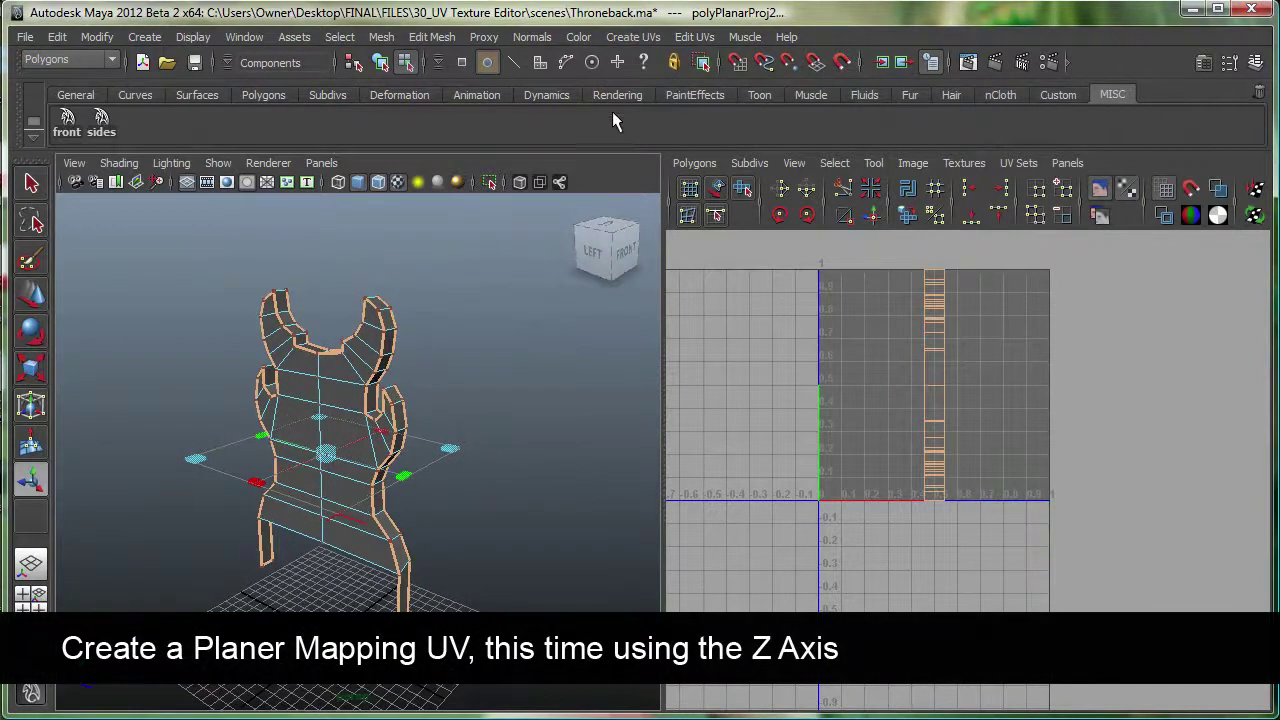
{"action": "left_click", "coordinate": [628, 39]}
{"action": "left_click", "coordinate": [806, 66]}
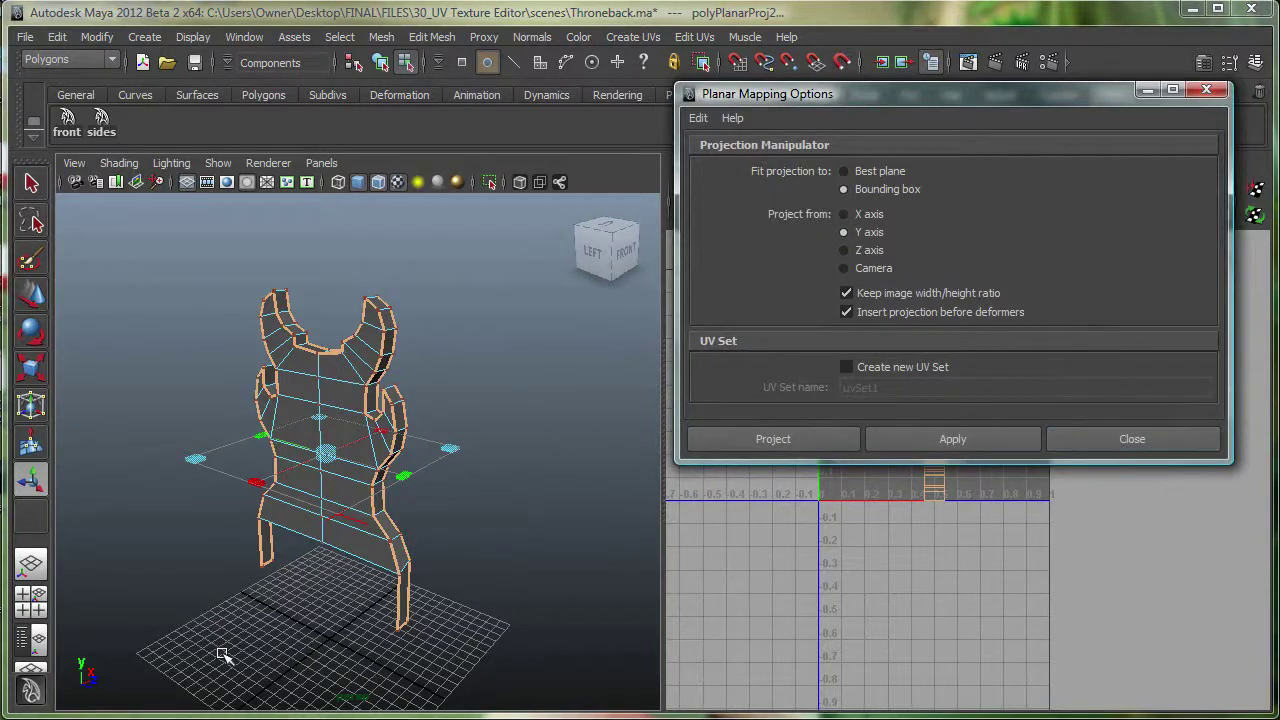
{"action": "left_click", "coordinate": [870, 252]}
{"action": "left_click", "coordinate": [791, 436]}
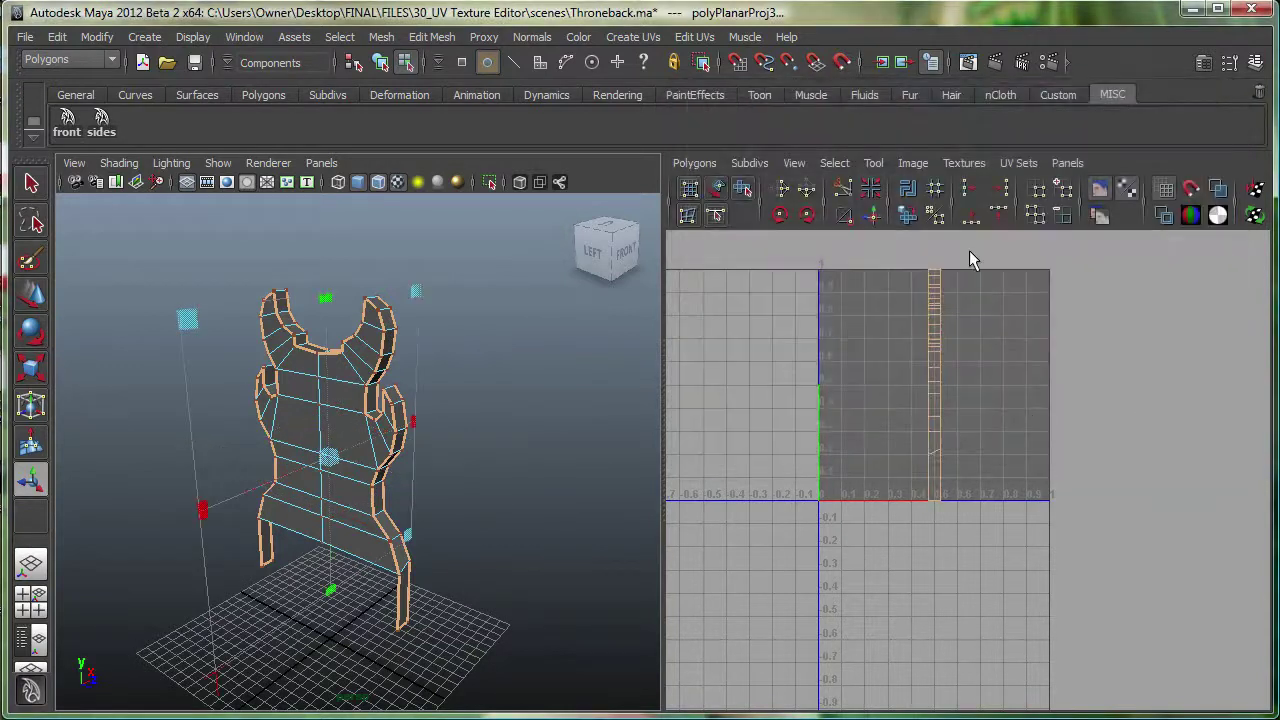
Select the side-strip UVs and move the strip down and left.
{"action": "left_click", "coordinate": [514, 449]}
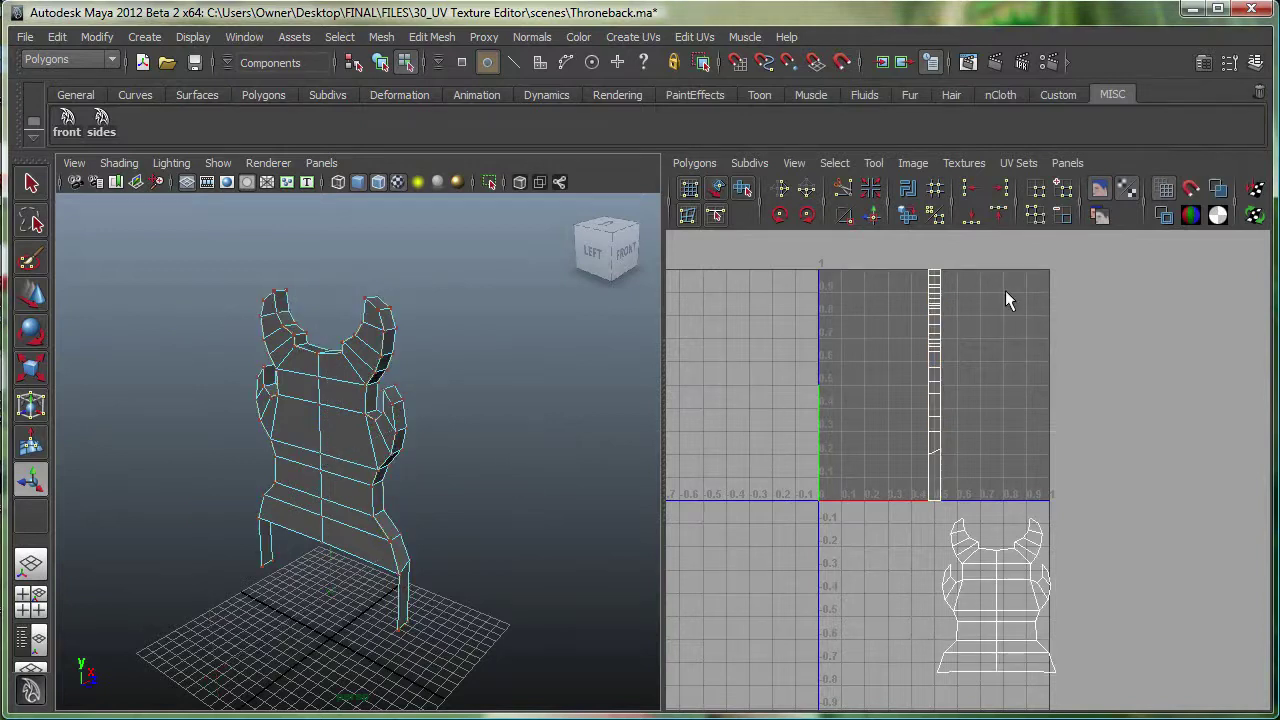
{"action": "left_click_drag", "start_coordinate": [905, 258], "coordinate": [971, 500]}
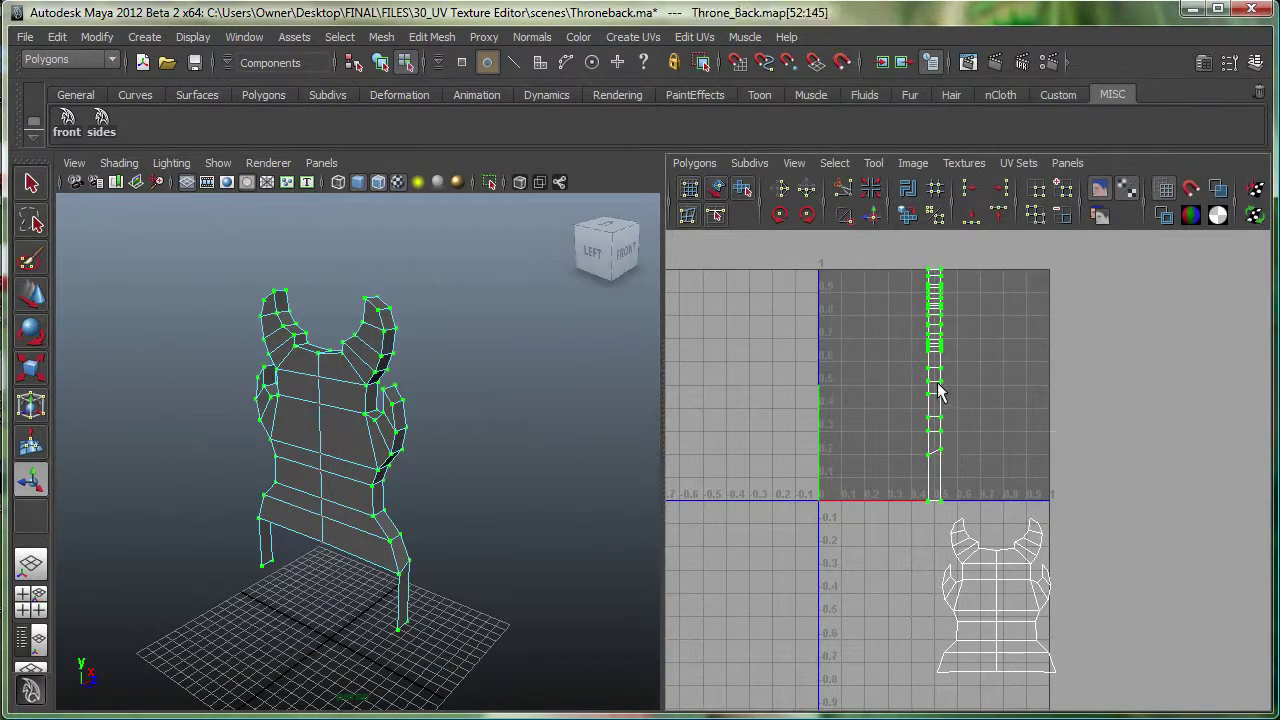
{"action": "right_click_drag", "start_coordinate": [942, 392], "coordinate": [1014, 381]}
{"action": "left_click_drag", "start_coordinate": [900, 267], "coordinate": [948, 508]}
{"action": "key", "text": "w"}
{"action": "left_click_drag", "start_coordinate": [935, 392], "coordinate": [880, 600]}
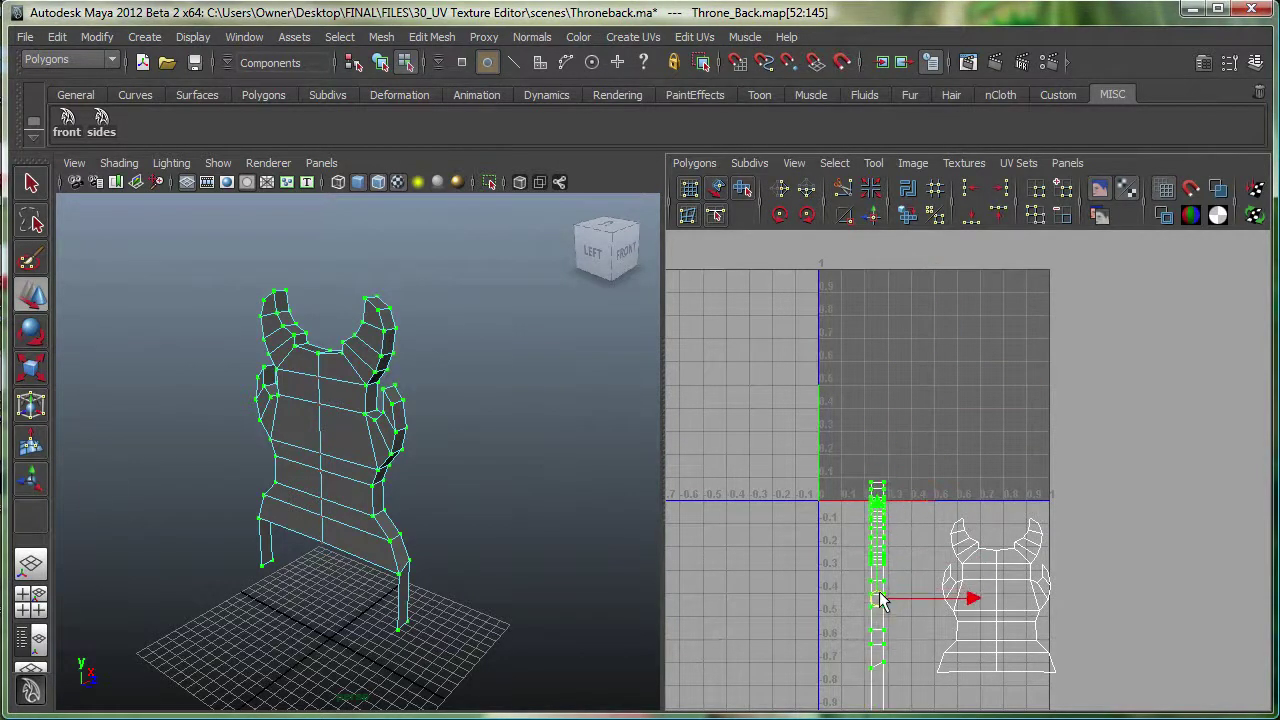
Shorten the strip, then move it with the front shell up into the 0–1 square.
{"action": "key", "text": "r"}
{"action": "middle_click_drag", "start_coordinate": [966, 486], "coordinate": [866, 548]}
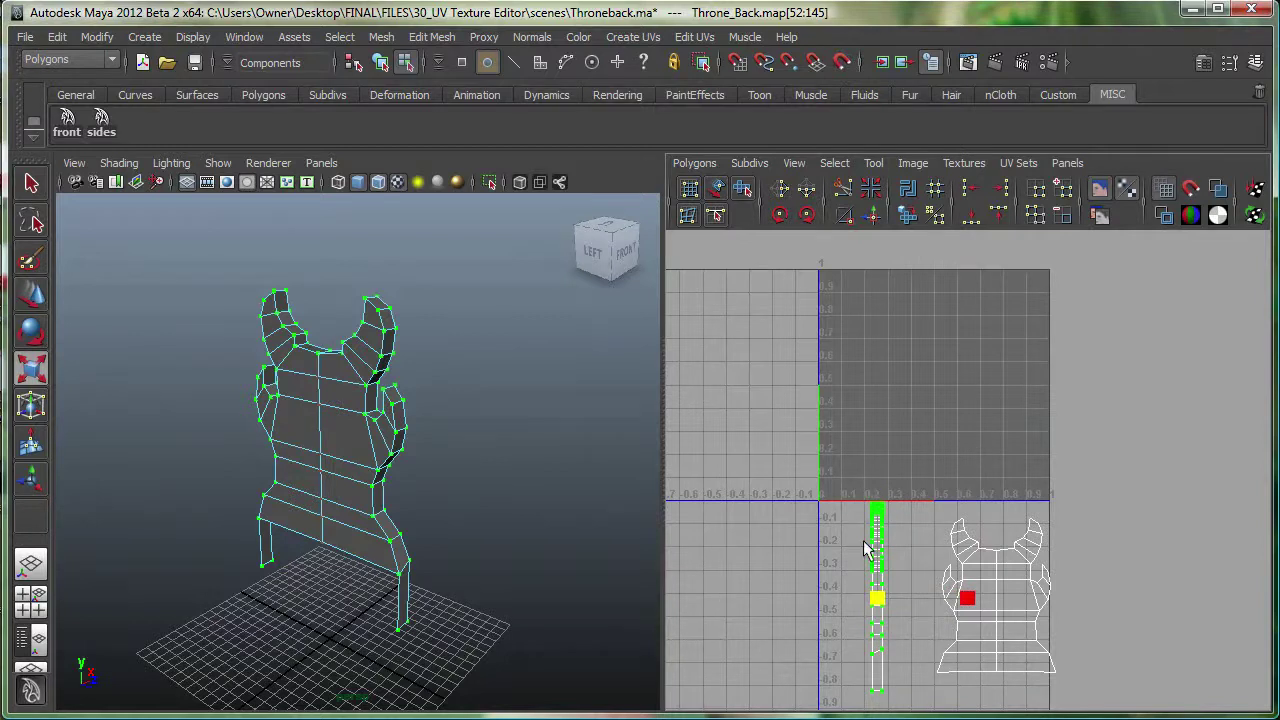
{"action": "left_click_drag", "start_coordinate": [900, 480], "coordinate": [1068, 712], "text": "shift"}
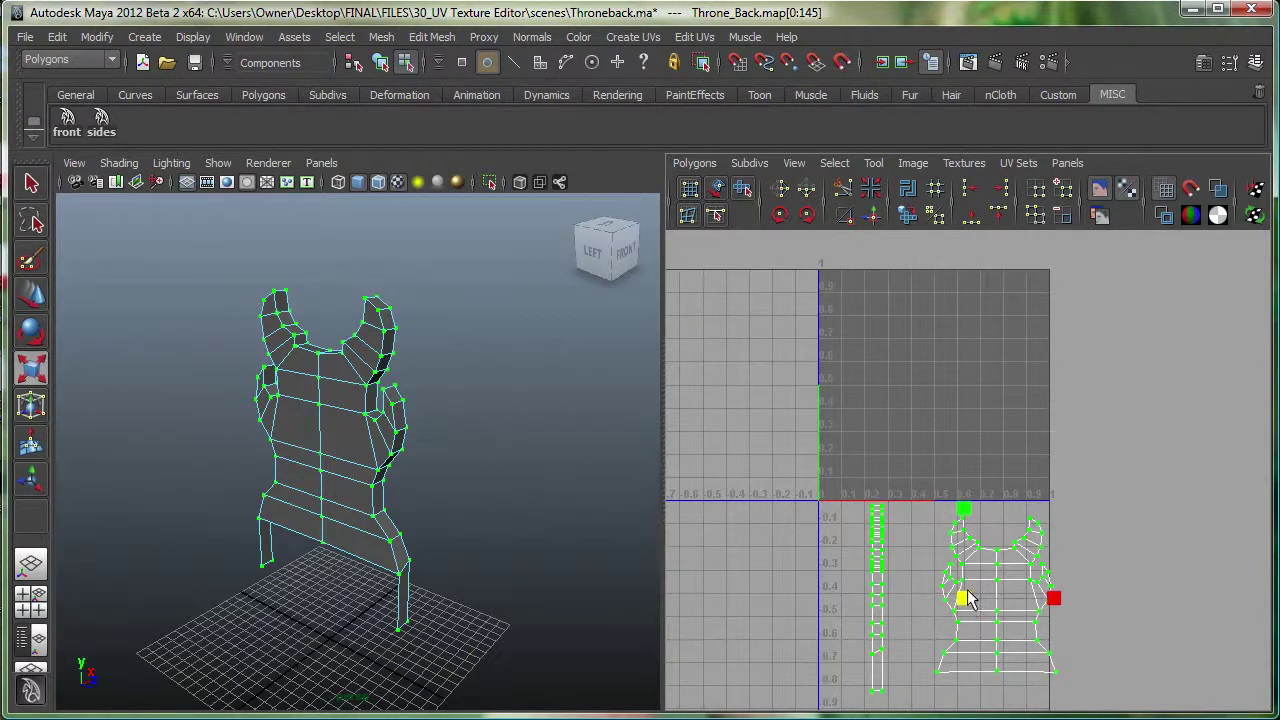
{"action": "key", "text": "w"}
{"action": "left_click_drag", "start_coordinate": [968, 598], "coordinate": [947, 390]}
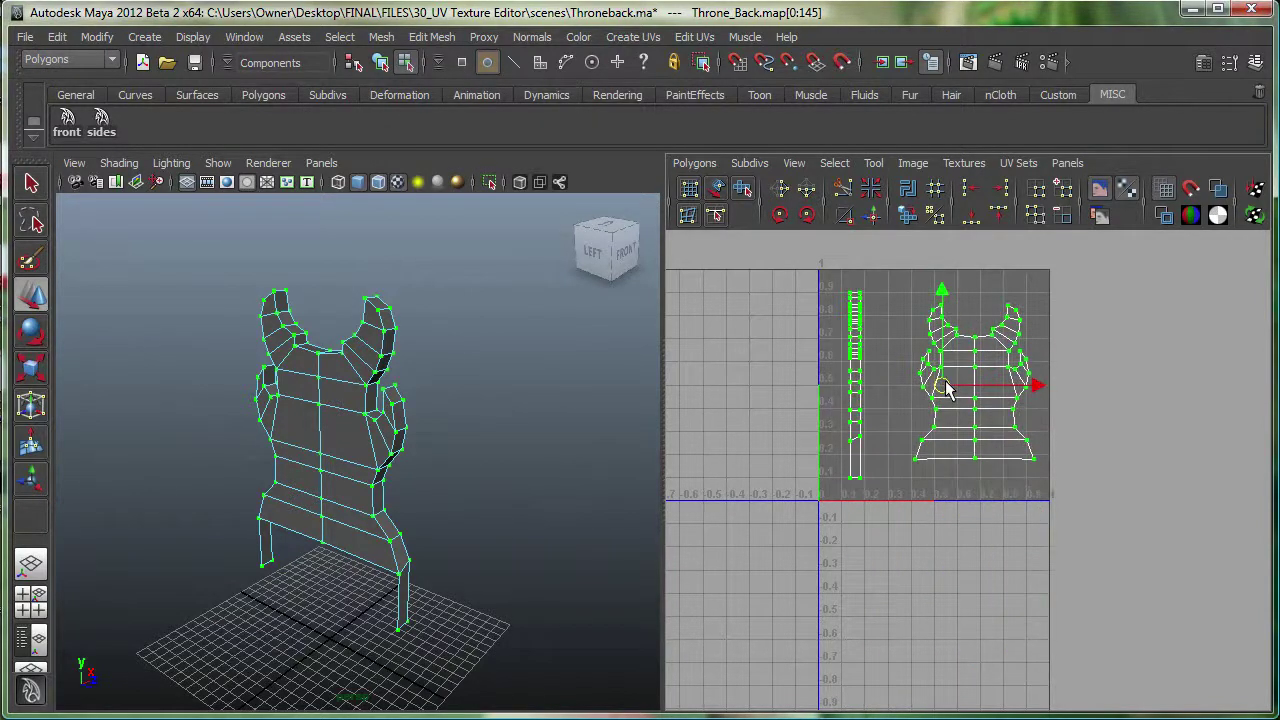
Stretch the narrow strip shell taller, then select all of the throne's UVs.
{"action": "left_click", "coordinate": [872, 466]}
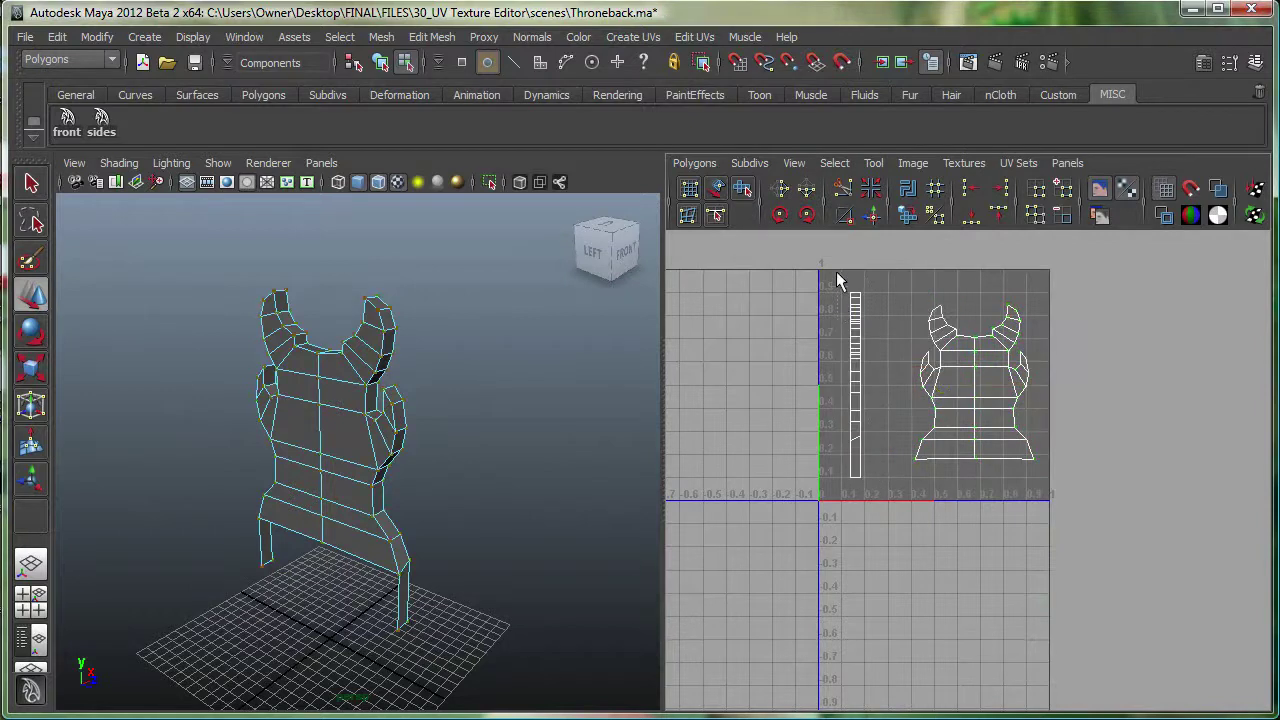
{"action": "left_click_drag", "start_coordinate": [840, 282], "coordinate": [910, 372]}
{"action": "left_click", "coordinate": [845, 342]}
{"action": "left_click_drag", "start_coordinate": [855, 304], "coordinate": [889, 438]}
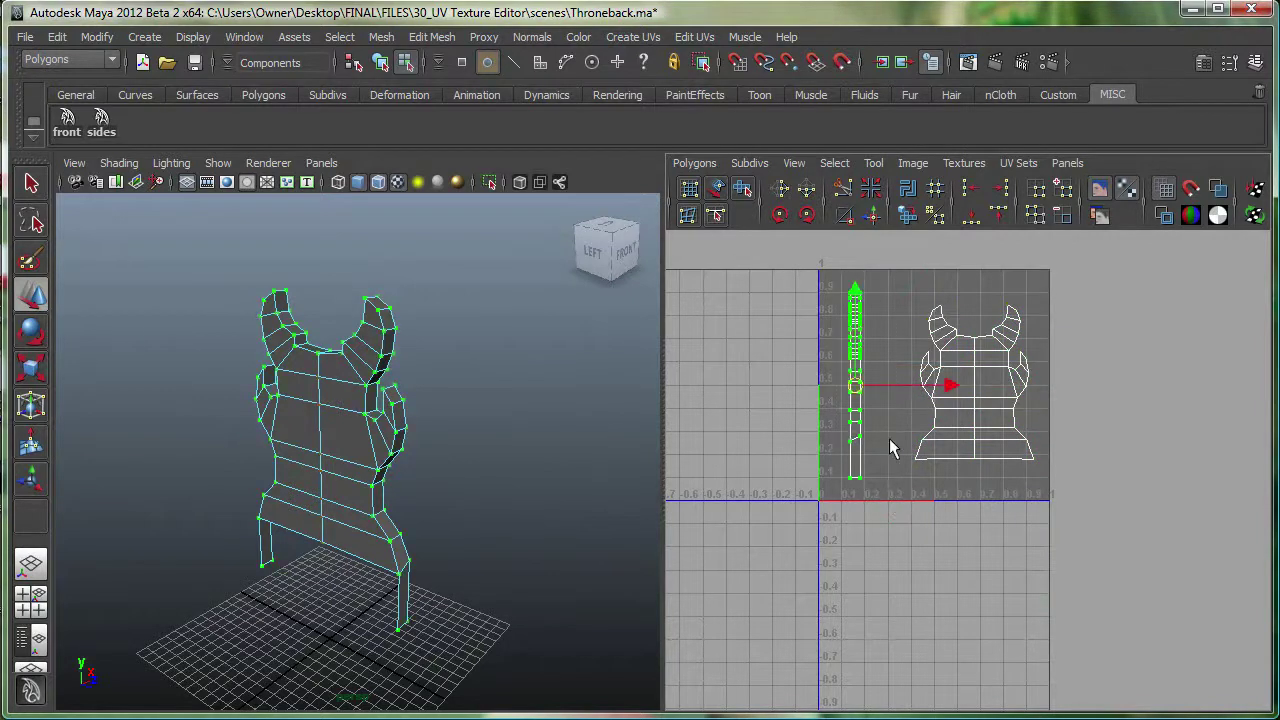
{"action": "right_click_drag", "start_coordinate": [889, 438], "coordinate": [993, 473], "text": "alt"}
{"action": "middle_click_drag", "start_coordinate": [993, 473], "coordinate": [997, 588], "text": "alt"}
{"action": "key", "text": "r"}
{"action": "middle_click_drag", "start_coordinate": [976, 455], "coordinate": [991, 437]}
{"action": "left_click_drag", "start_coordinate": [770, 273], "coordinate": [1143, 666]}
Export a 1024×1024 Targa UV snapshot via the torn-off Polygons menu, overwriting the existing file.
{"action": "left_click", "coordinate": [694, 163]}
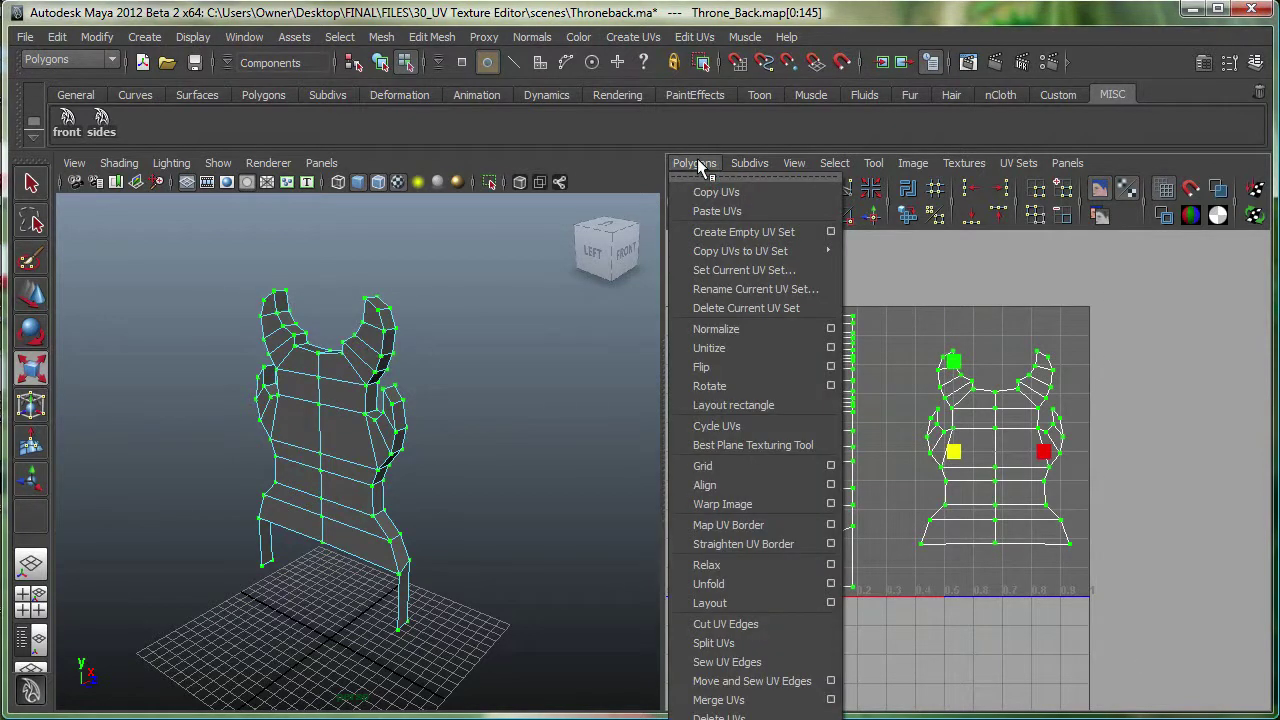
{"action": "left_click", "coordinate": [716, 178]}
{"action": "left_click_drag", "start_coordinate": [718, 155], "coordinate": [733, 85]}
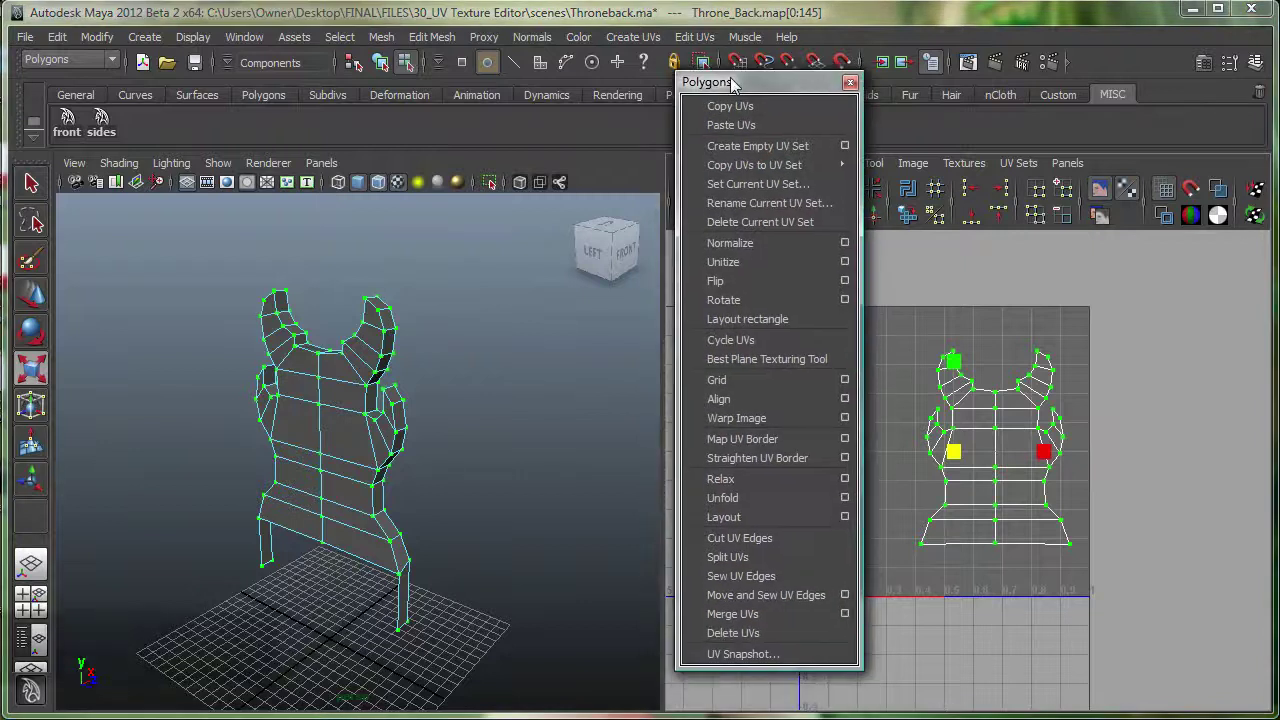
{"action": "left_click", "coordinate": [743, 654]}
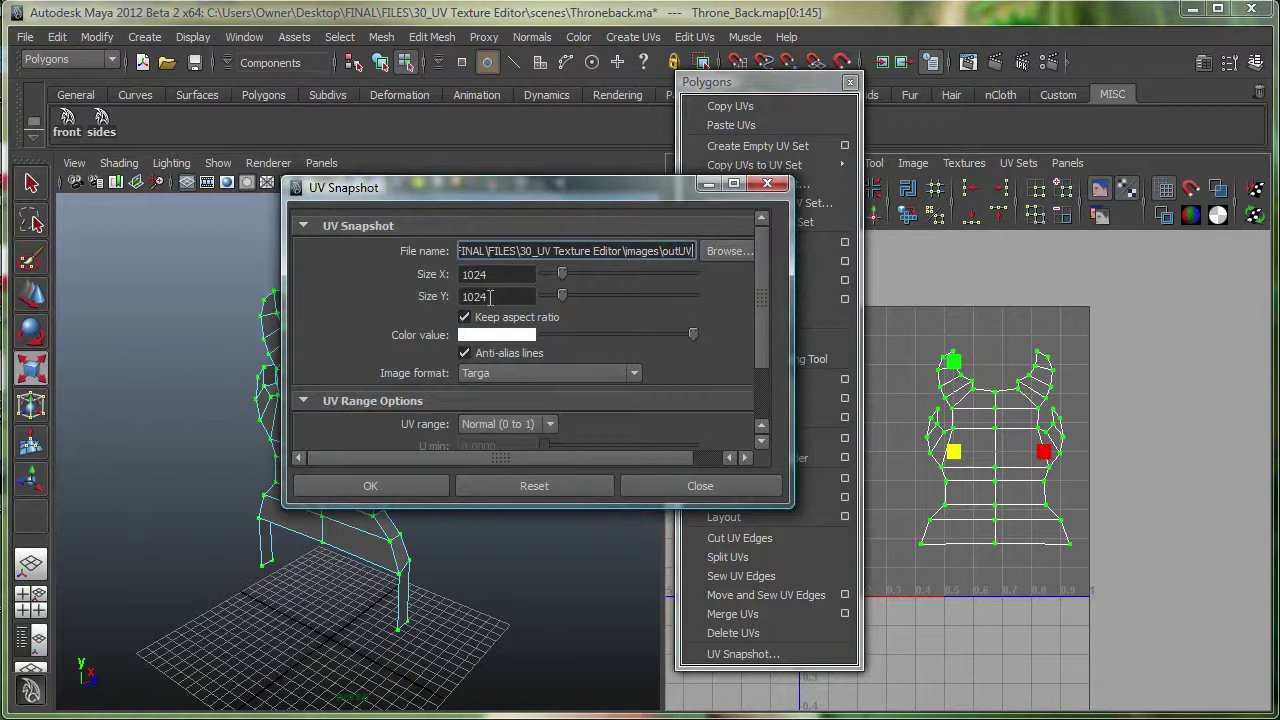
{"action": "left_click", "coordinate": [500, 374]}
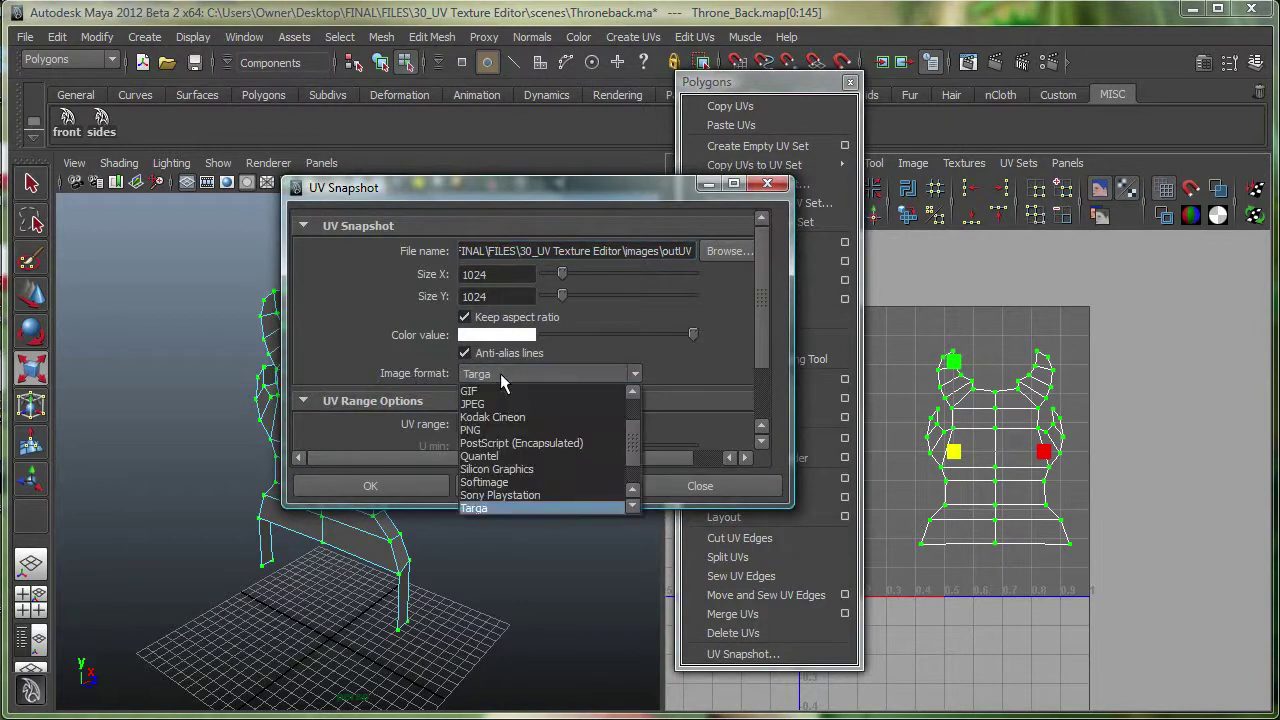
{"action": "left_click", "coordinate": [500, 373]}
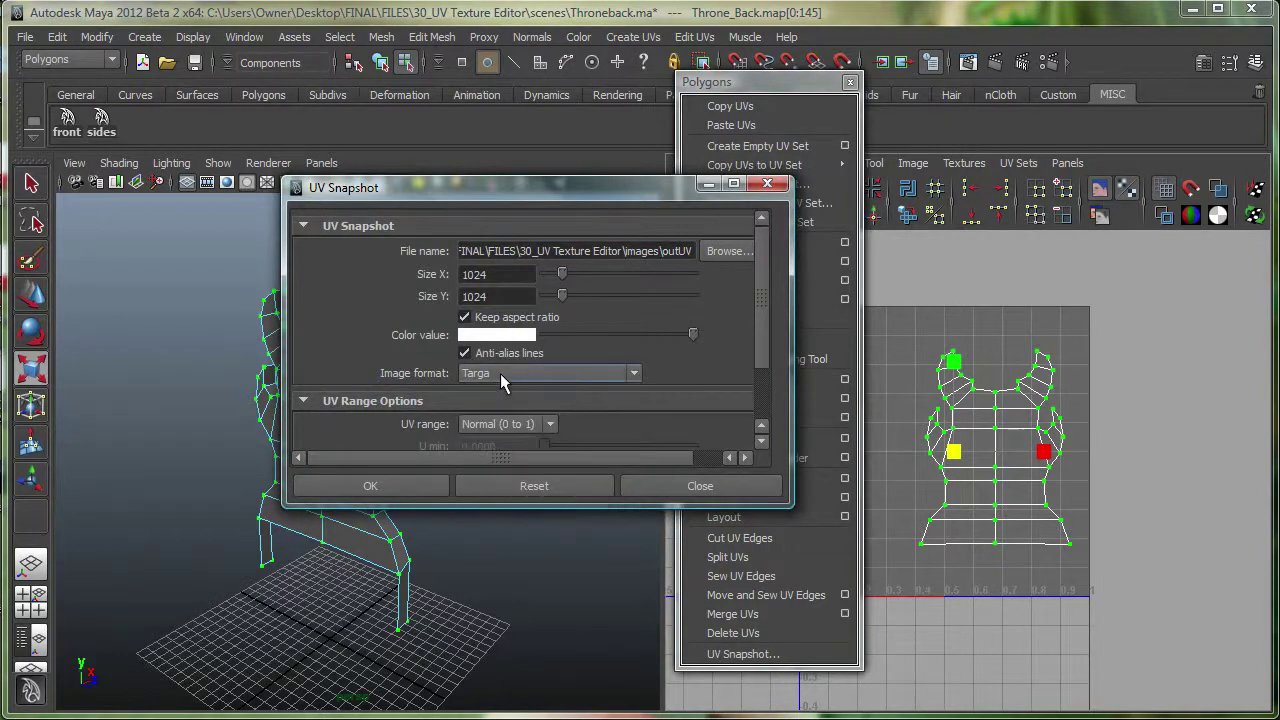
{"action": "left_click", "coordinate": [411, 484]}
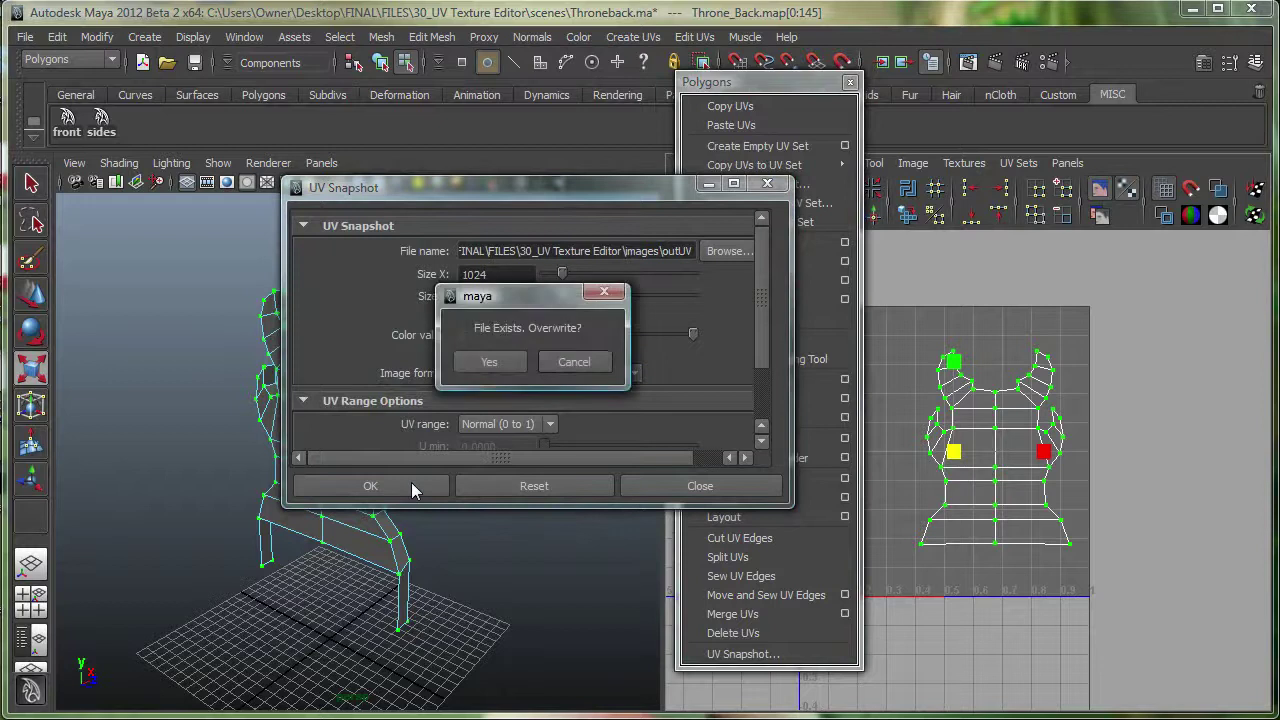
{"action": "left_click", "coordinate": [499, 361]}
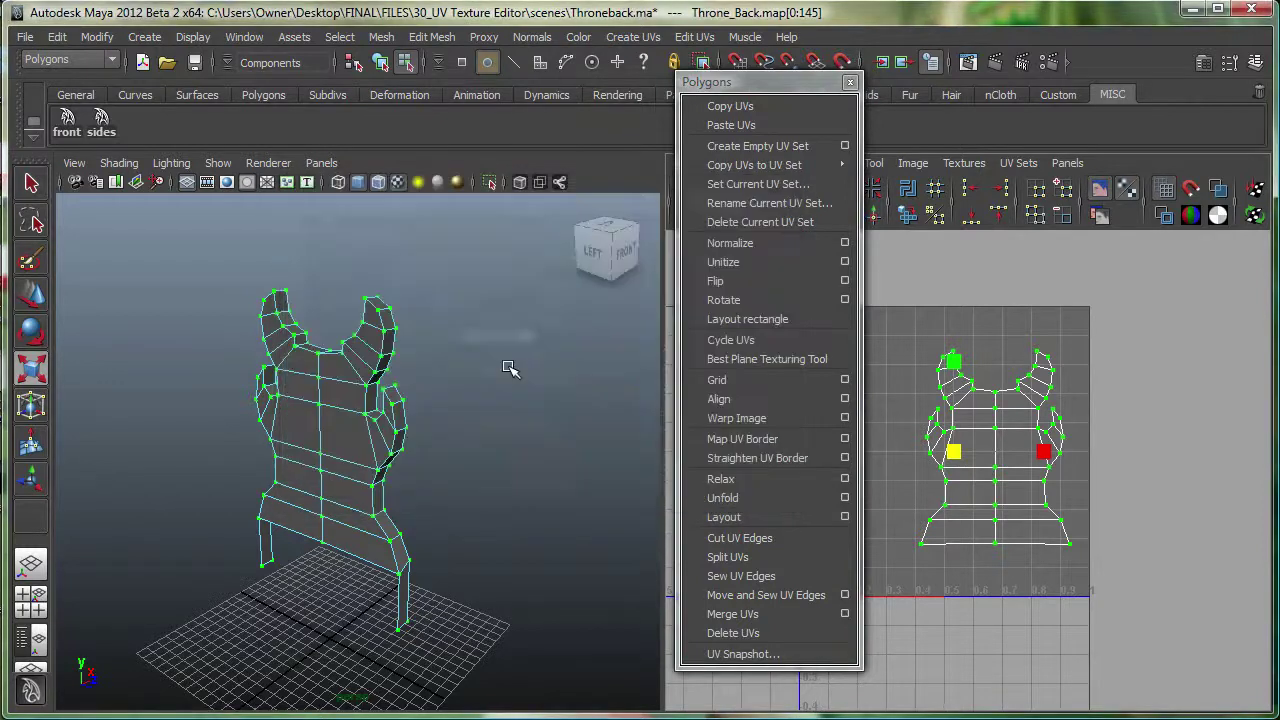
{"action": "left_click", "coordinate": [850, 81]}
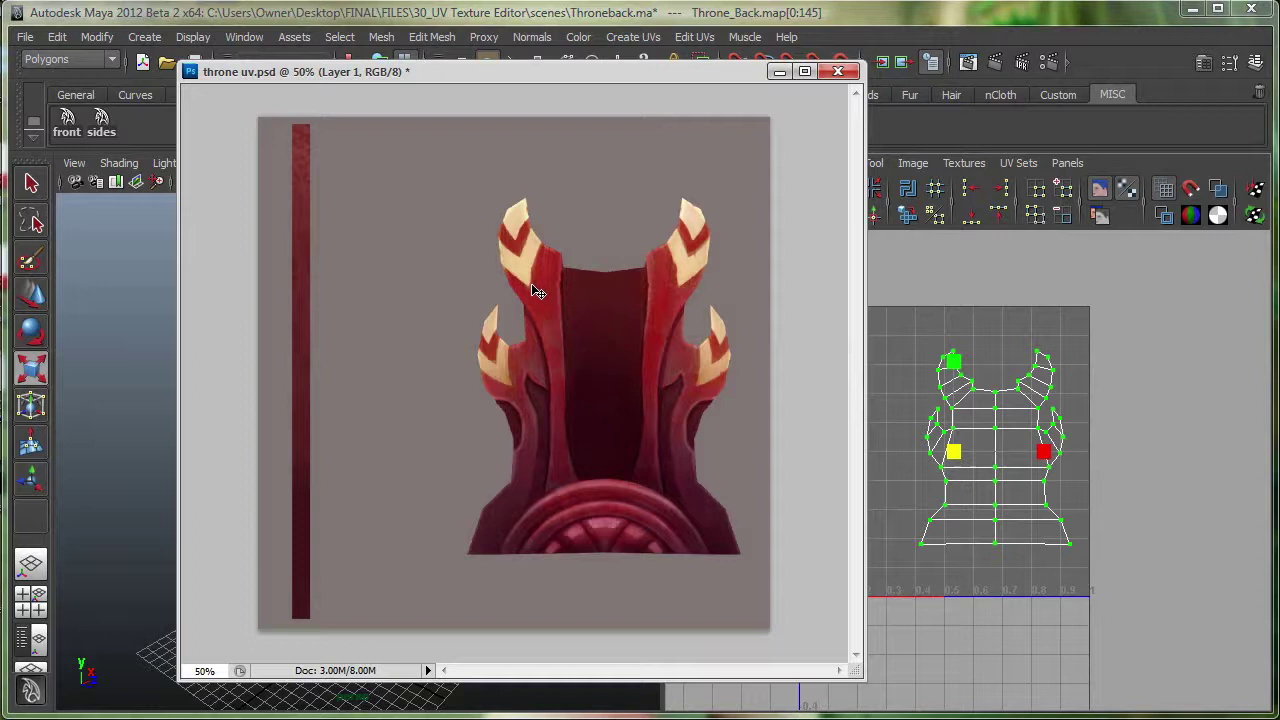
Minimize Photoshop after reviewing the painted throne uv.psd texture.
{"action": "left_click", "coordinate": [781, 72]}
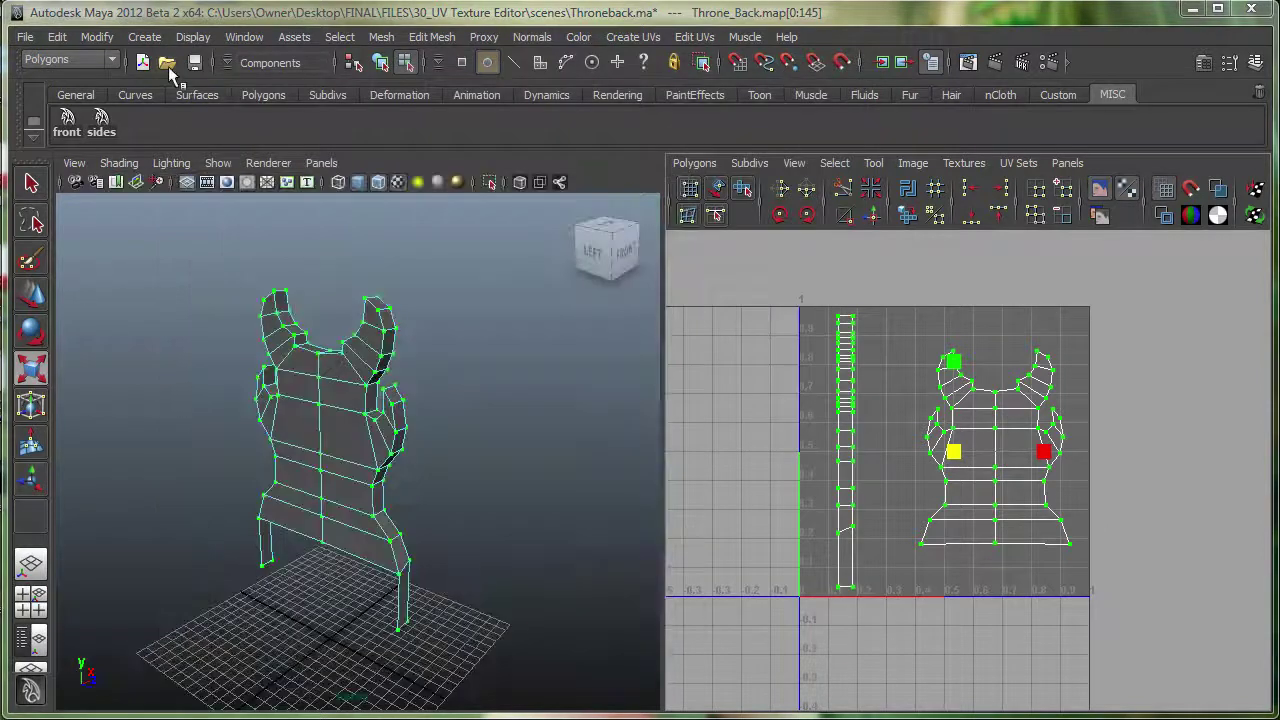
Open Throneback_Texture Done.ma, discarding current changes, and dolly in on the throne.
{"action": "left_click", "coordinate": [167, 62]}
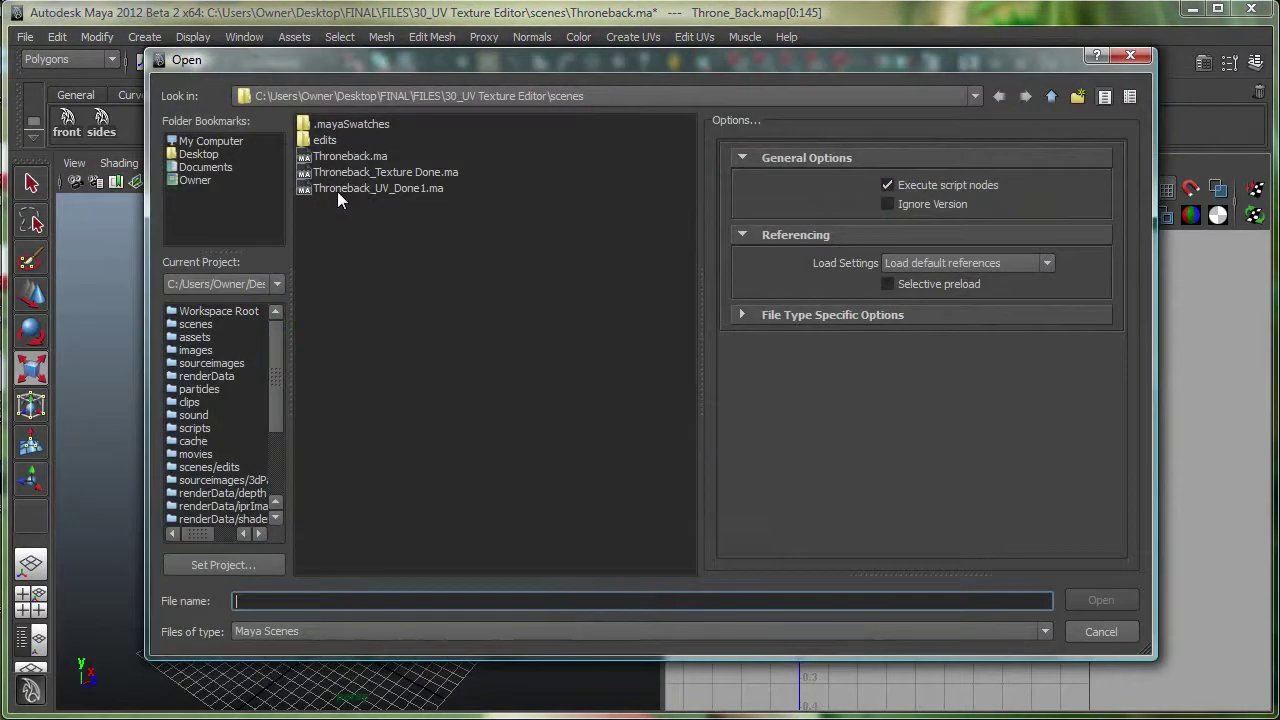
{"action": "double_click", "coordinate": [385, 172]}
{"action": "left_click", "coordinate": [540, 358]}
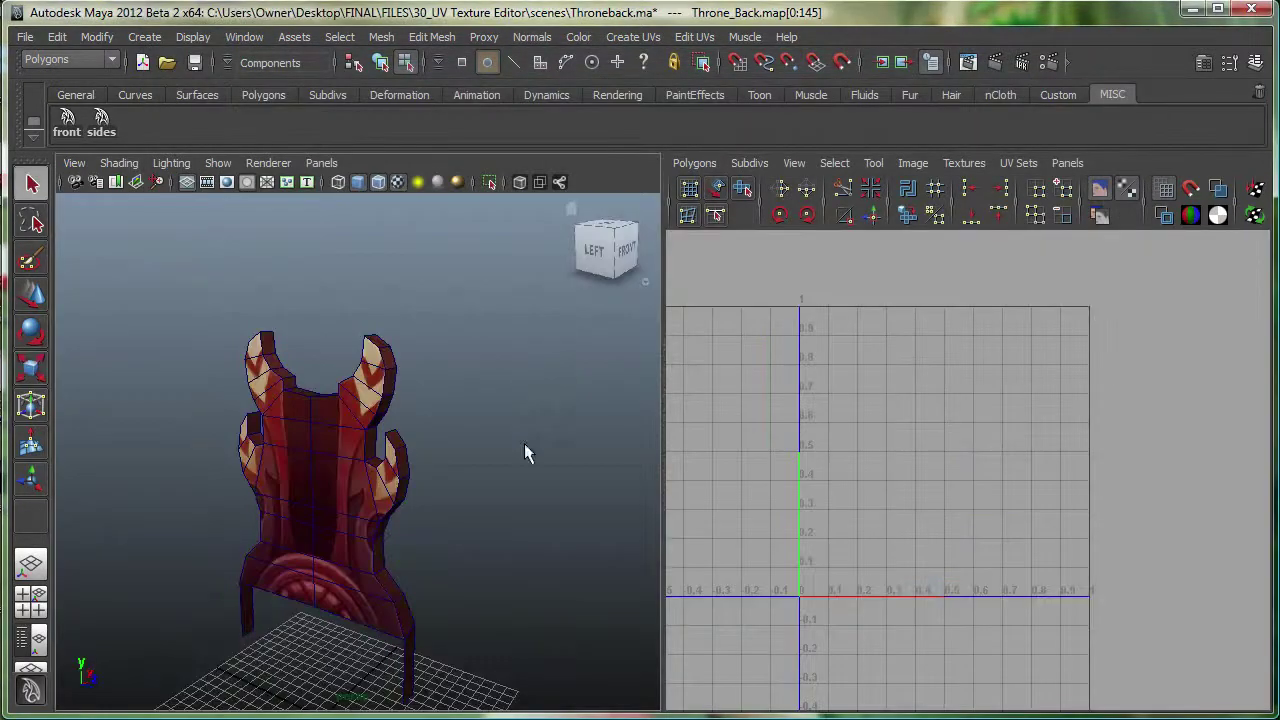
{"action": "right_click_drag", "start_coordinate": [426, 473], "coordinate": [574, 433], "text": "alt"}
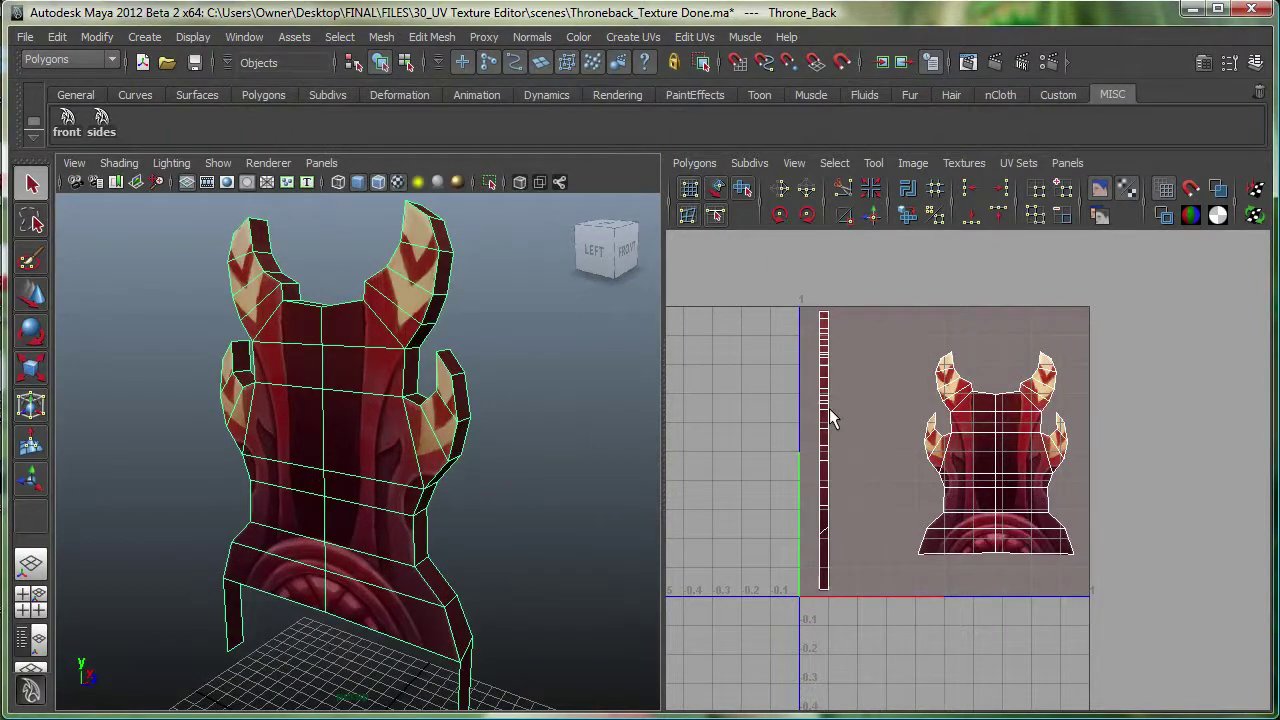
In Hypershade, graph the Throne material's full shading network in the work area.
{"action": "left_click", "coordinate": [244, 36]}
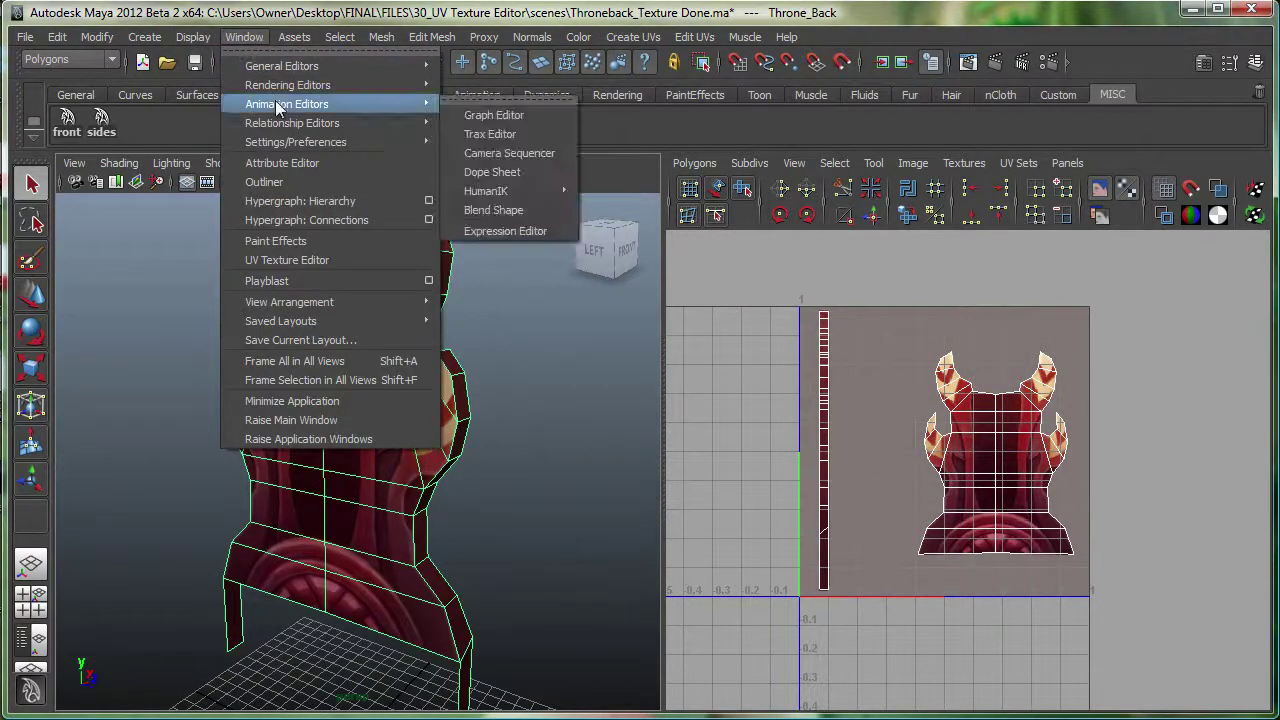
{"action": "mouse_move", "coordinate": [290, 85]}
{"action": "left_click", "coordinate": [493, 134]}
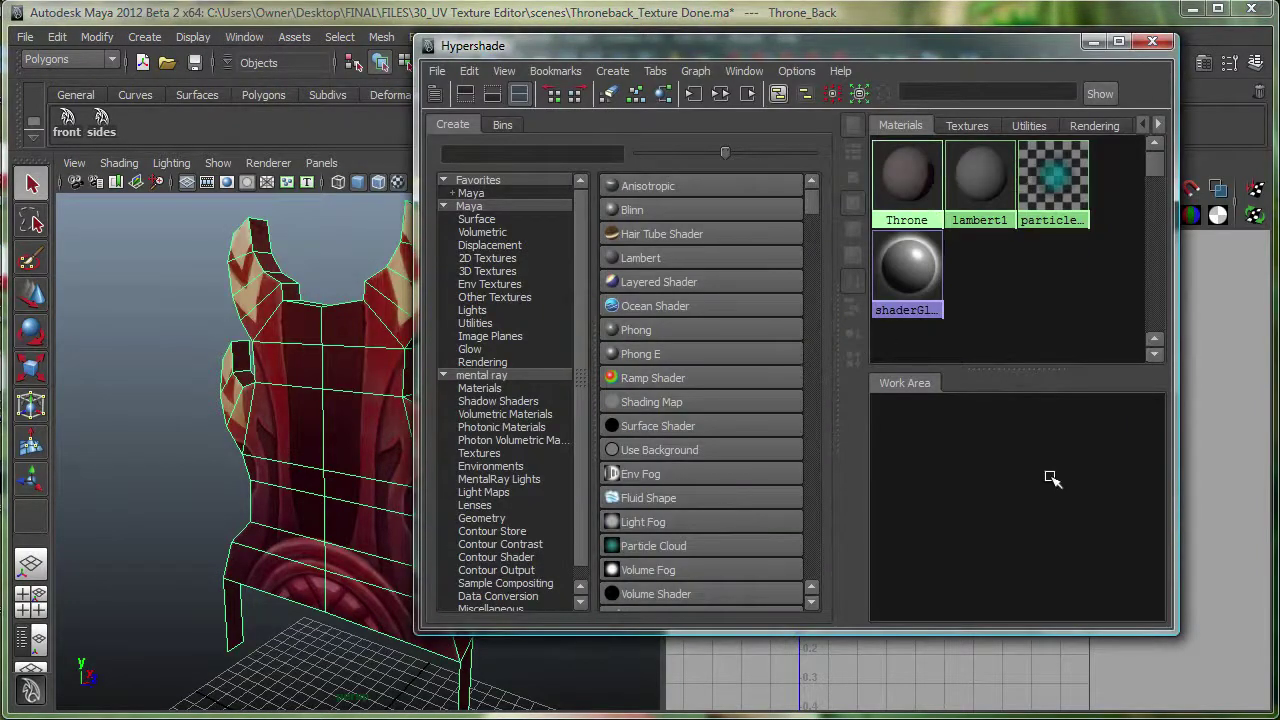
{"action": "middle_click_drag", "start_coordinate": [915, 185], "coordinate": [1050, 482]}
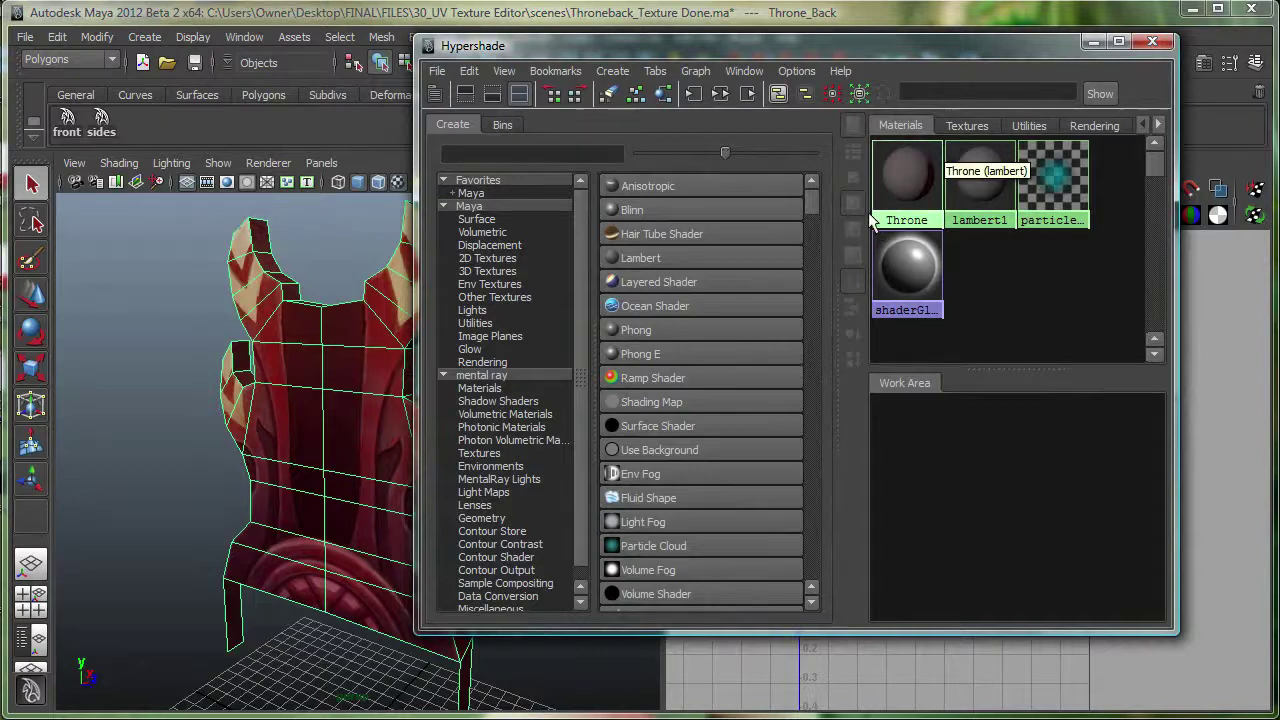
{"action": "left_click", "coordinate": [663, 93]}
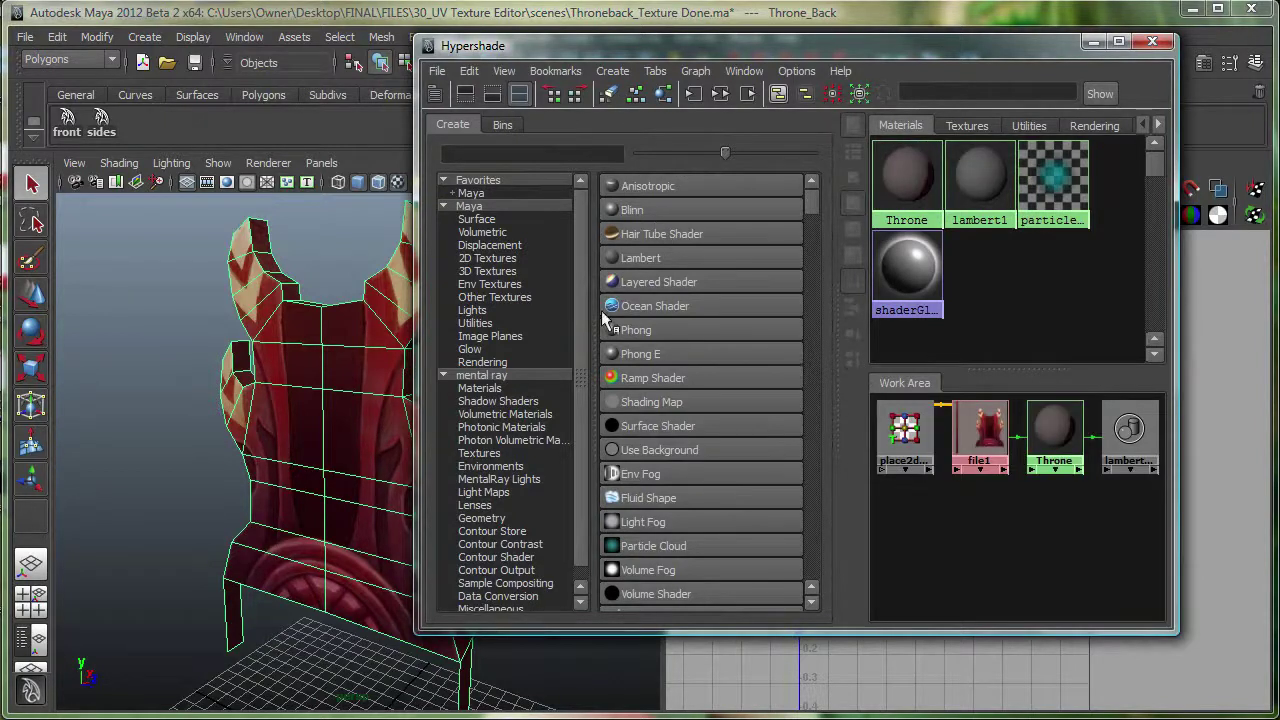
{"action": "left_click_drag", "start_coordinate": [837, 337], "coordinate": [609, 294]}
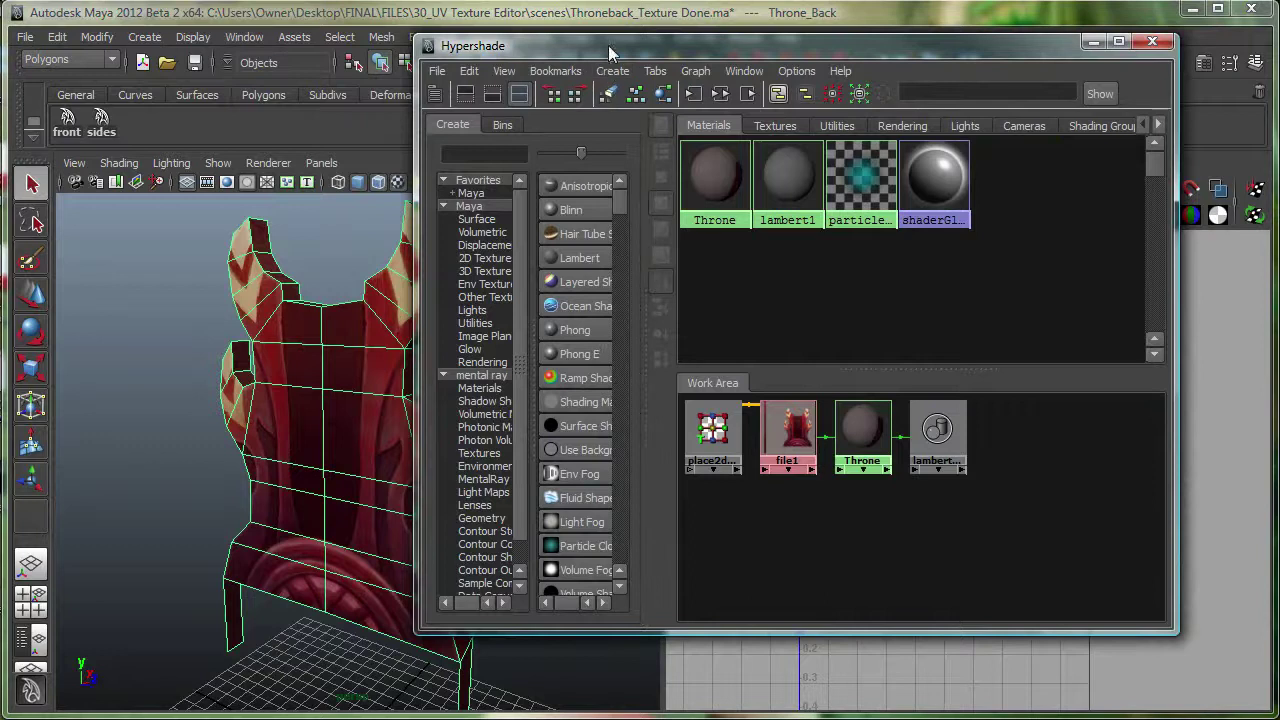
{"action": "left_click_drag", "start_coordinate": [609, 48], "coordinate": [385, 62]}
{"action": "right_click_drag", "start_coordinate": [637, 470], "coordinate": [770, 481], "text": "alt"}
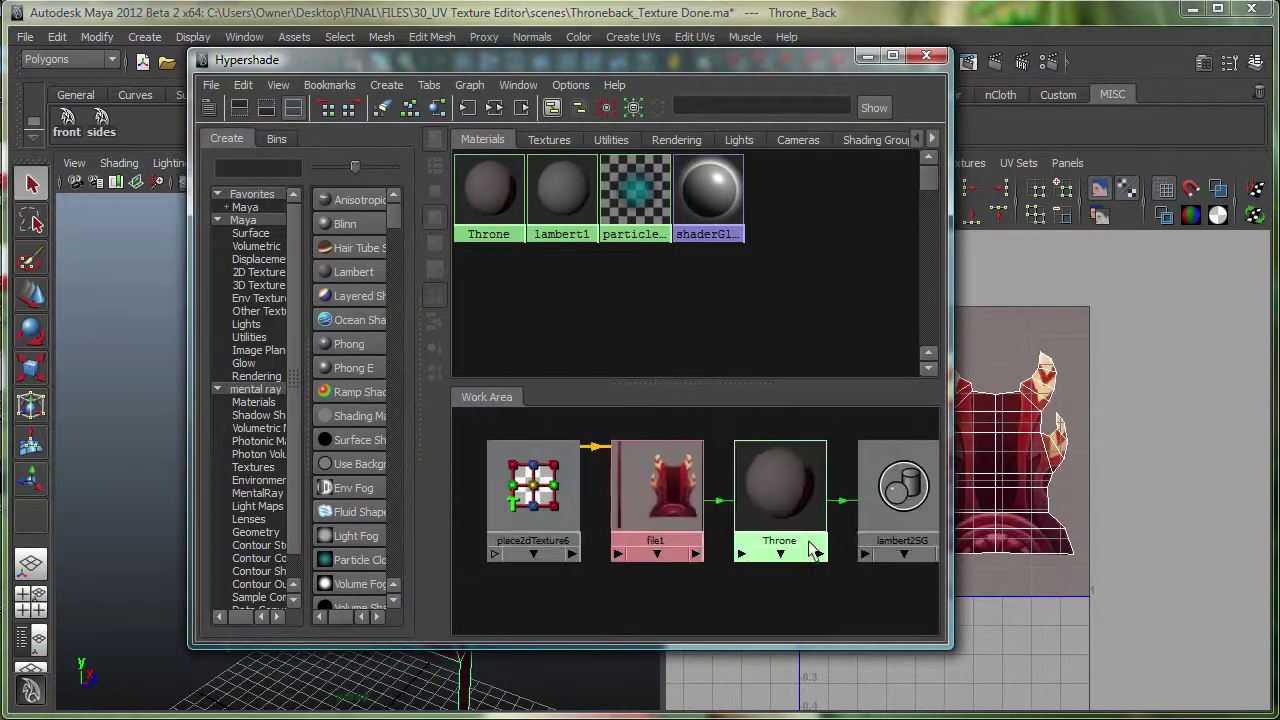
Inspect the Throne material and its file1 texture node using throneback.tga, then close Hypershade.
{"action": "double_click", "coordinate": [769, 481]}
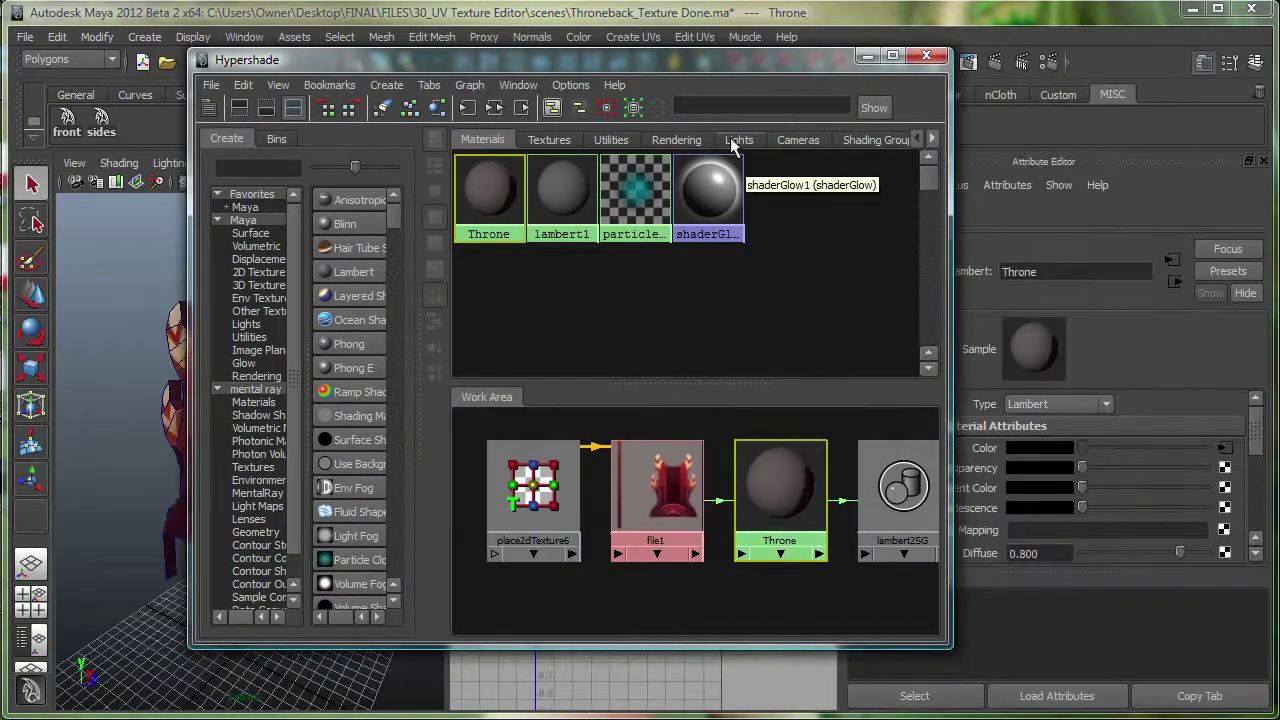
{"action": "left_click_drag", "start_coordinate": [734, 68], "coordinate": [653, 73]}
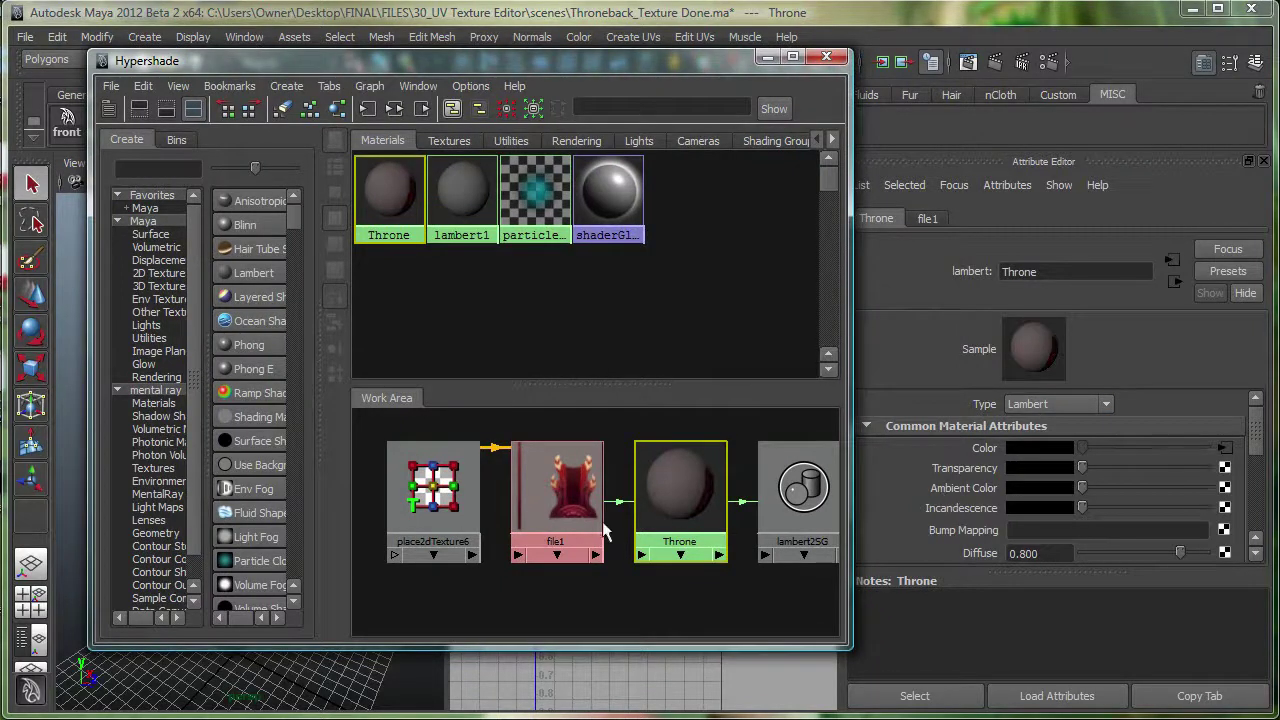
{"action": "scroll", "coordinate": [520, 494], "scroll_direction": "up", "scroll_amount": 1}
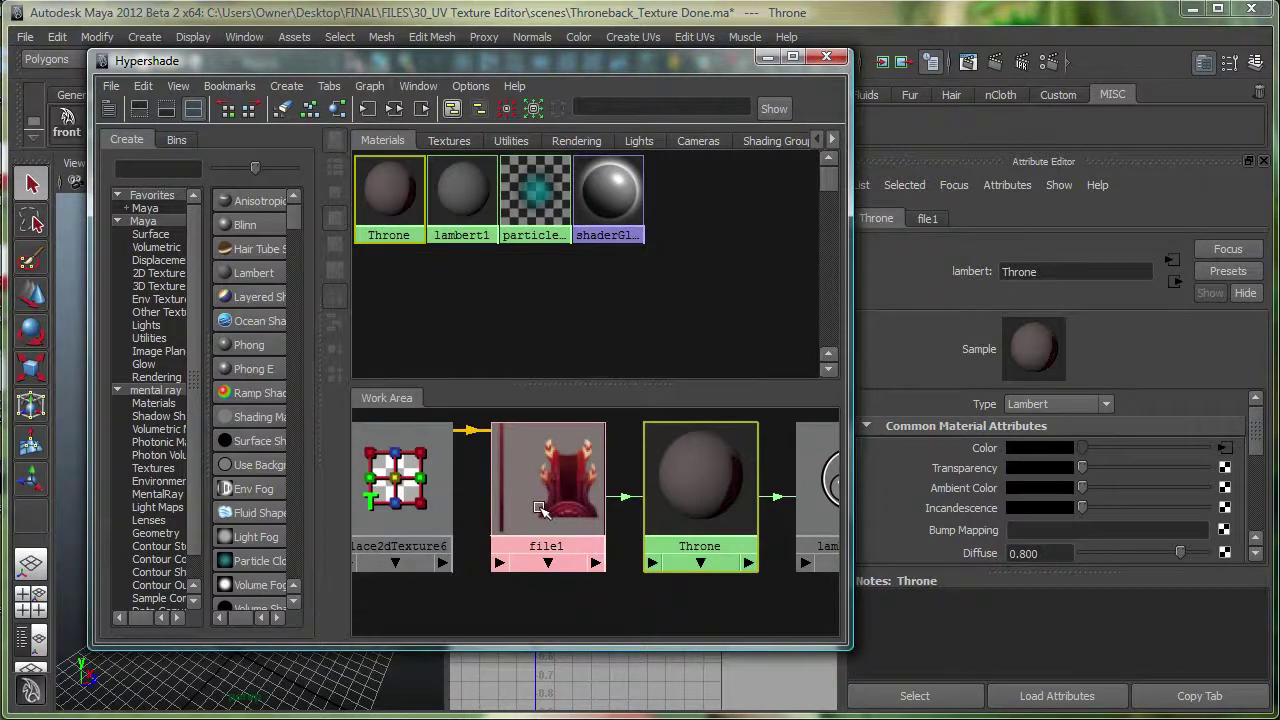
{"action": "left_click", "coordinate": [540, 510]}
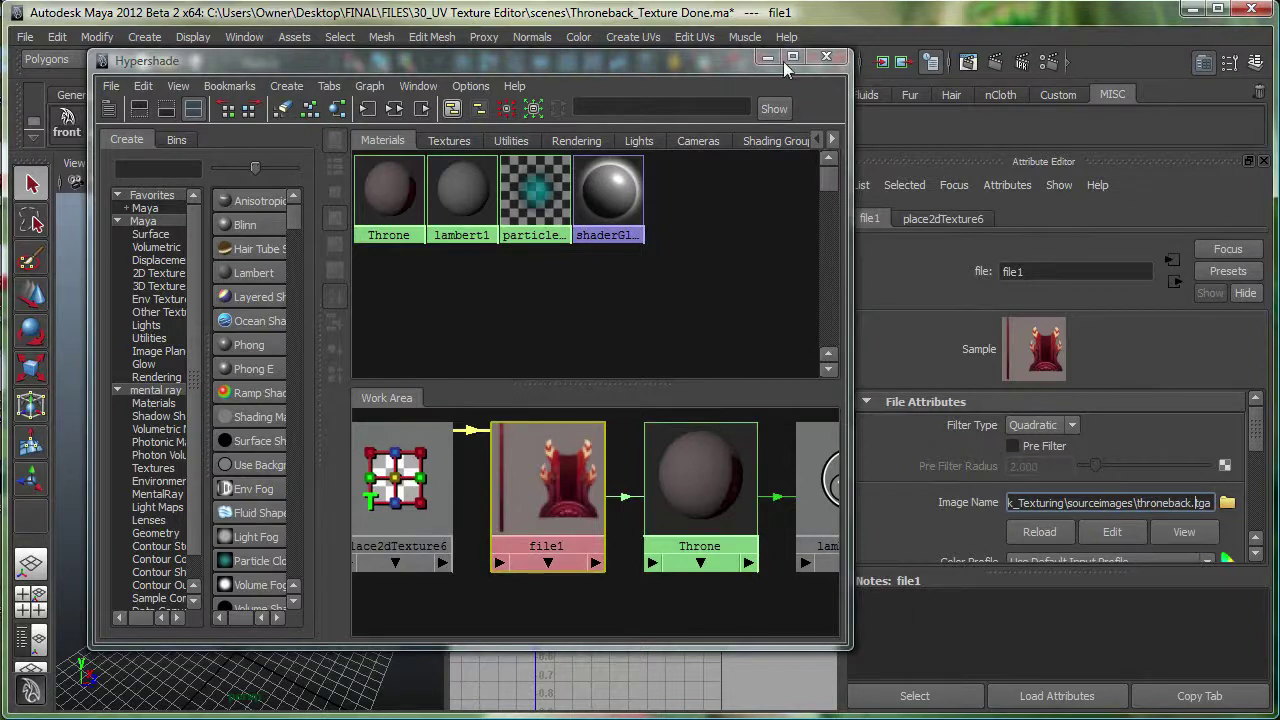
{"action": "key", "text": "ctrl+w"}
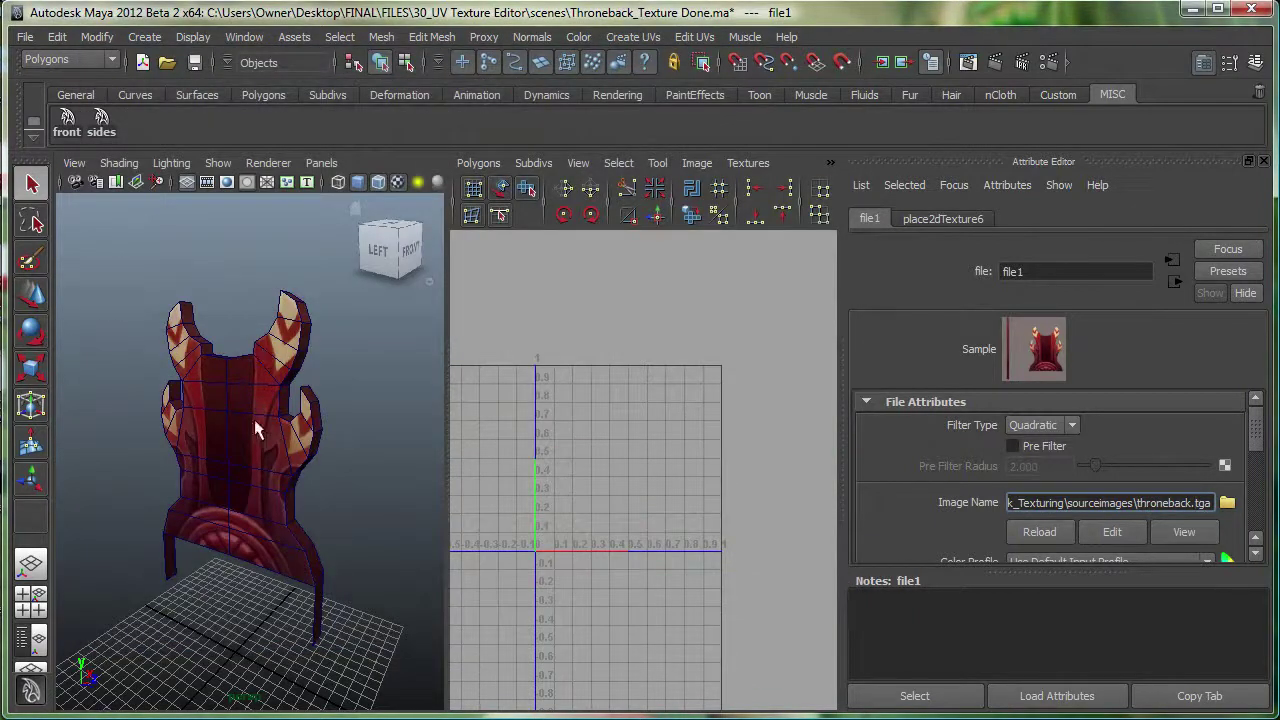